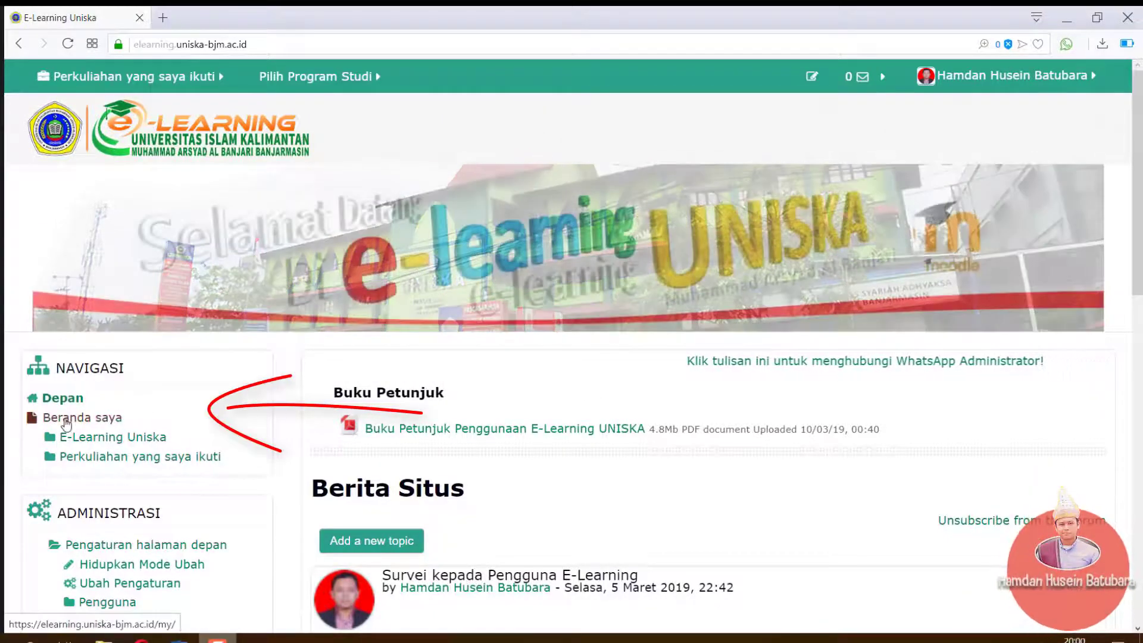
From the Beranda saya dashboard, open the Media Pembelajaran MI/SD course
{"action": "left_click", "coordinate": [74, 419]}
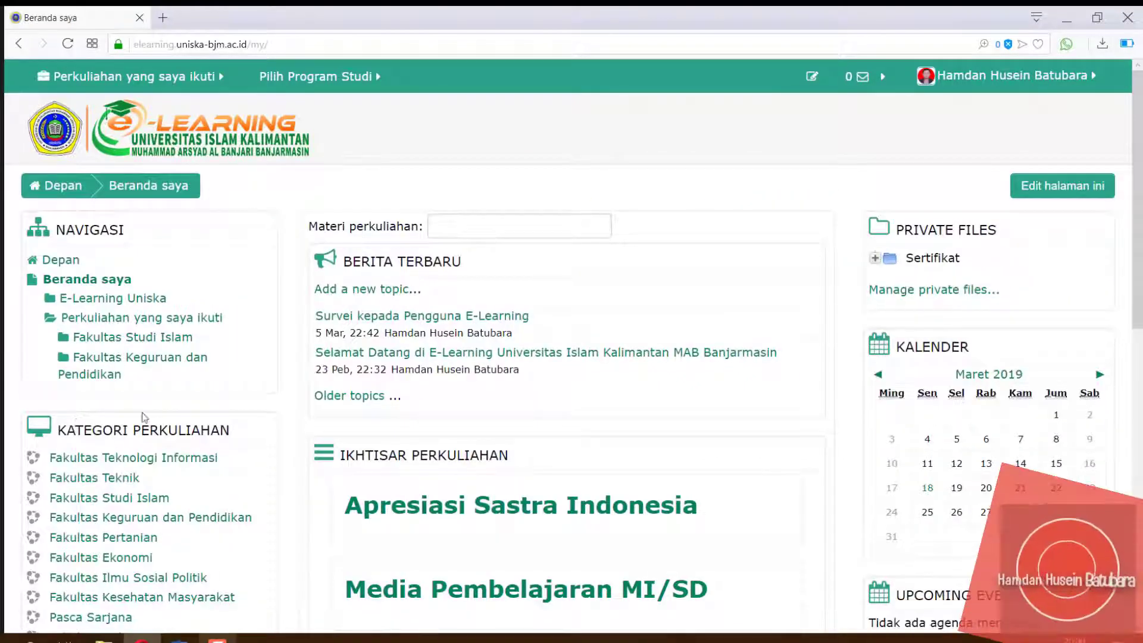
{"action": "scroll", "coordinate": [571, 357], "scroll_direction": "down", "scroll_amount": 3}
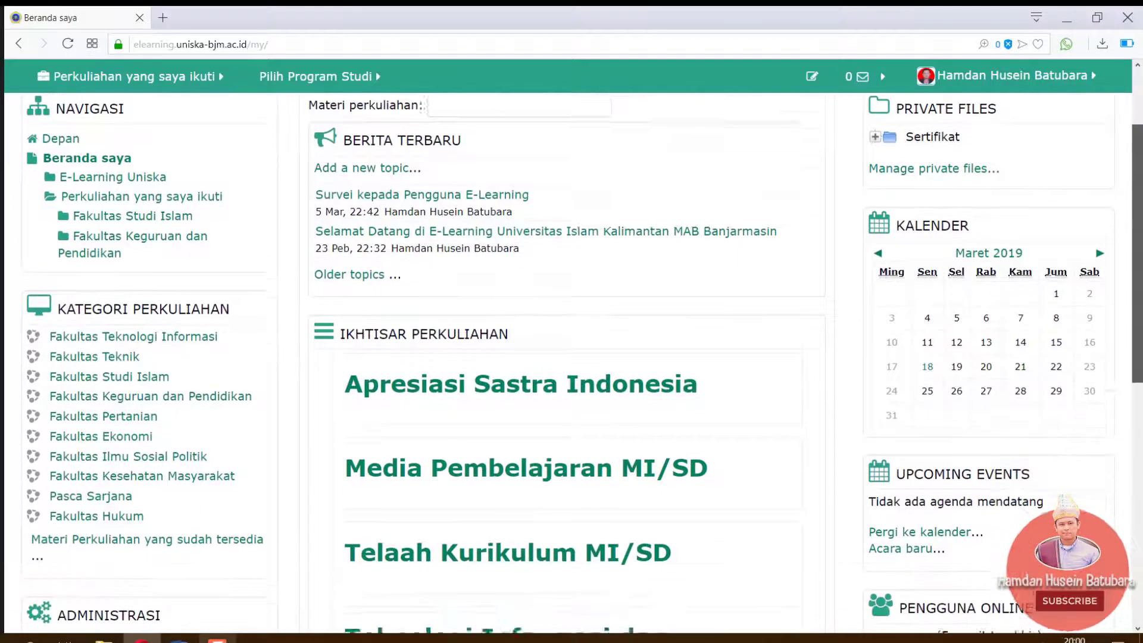
{"action": "scroll", "coordinate": [424, 289], "scroll_direction": "down", "scroll_amount": 1}
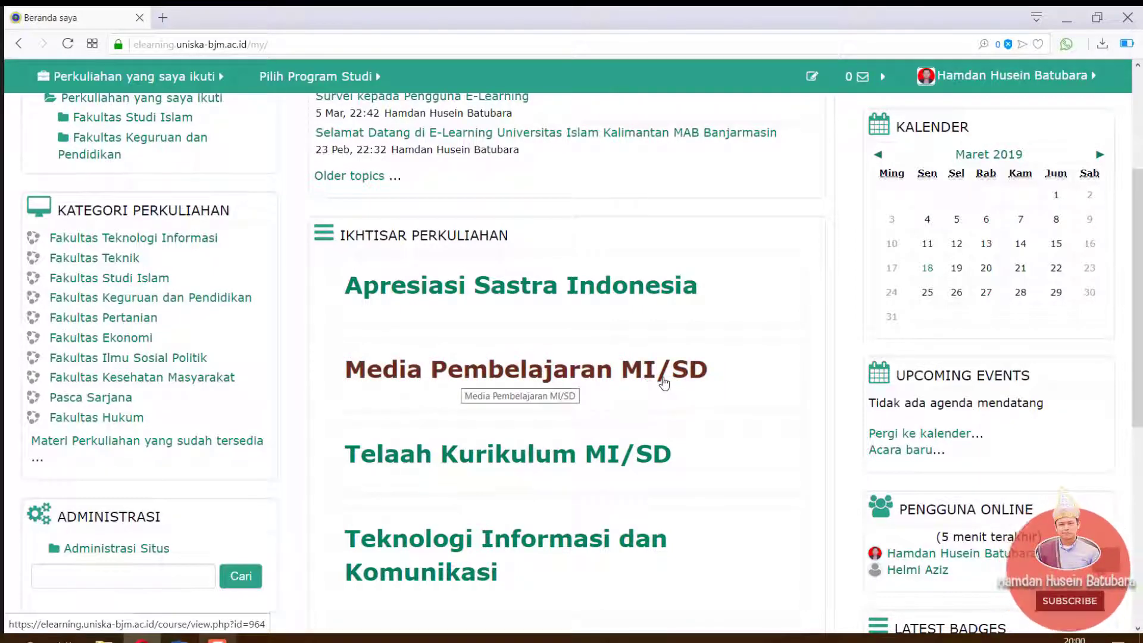
{"action": "left_click", "coordinate": [546, 376]}
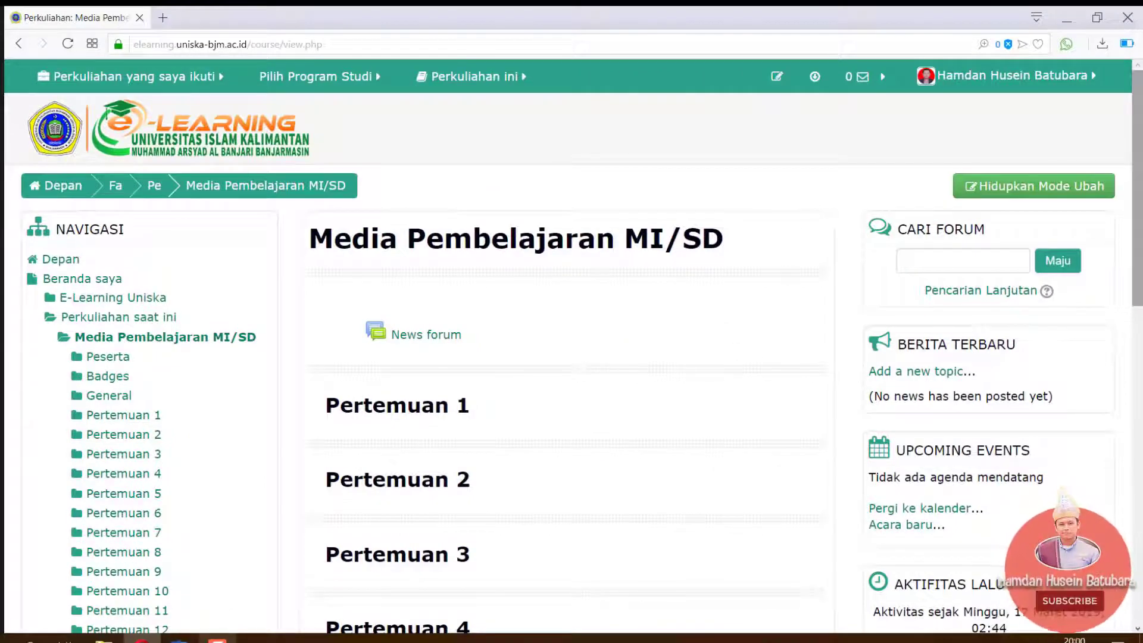
Scroll down the course page to the Administrasi block
{"action": "left_click_drag", "start_coordinate": [1139, 226], "coordinate": [1141, 394]}
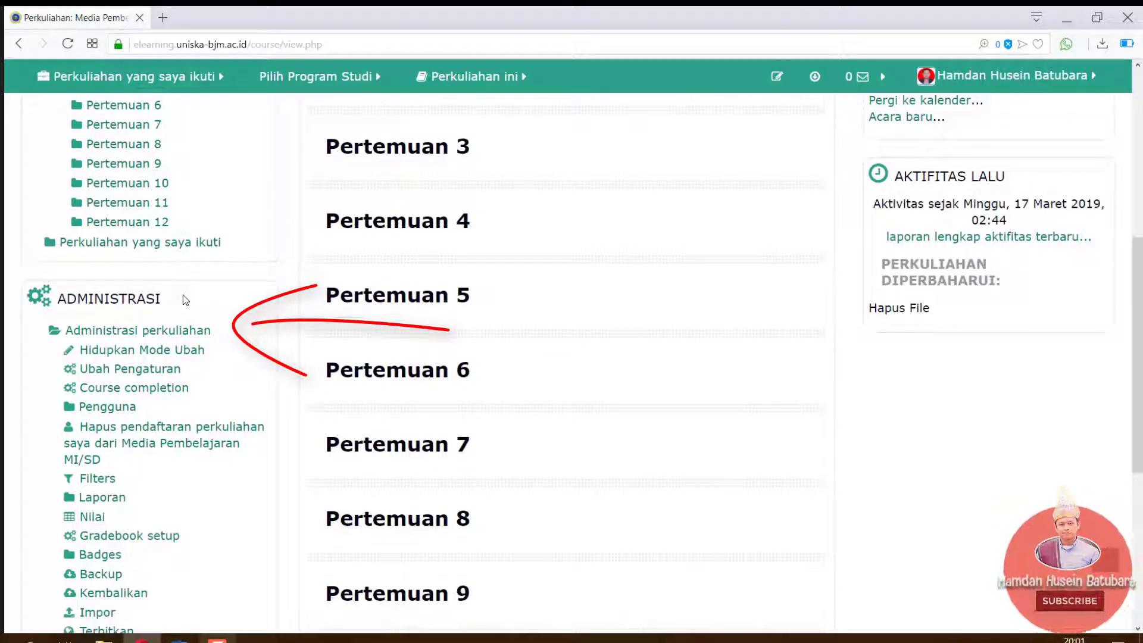
Open the course settings form and check the full and short course names
{"action": "left_click", "coordinate": [138, 370]}
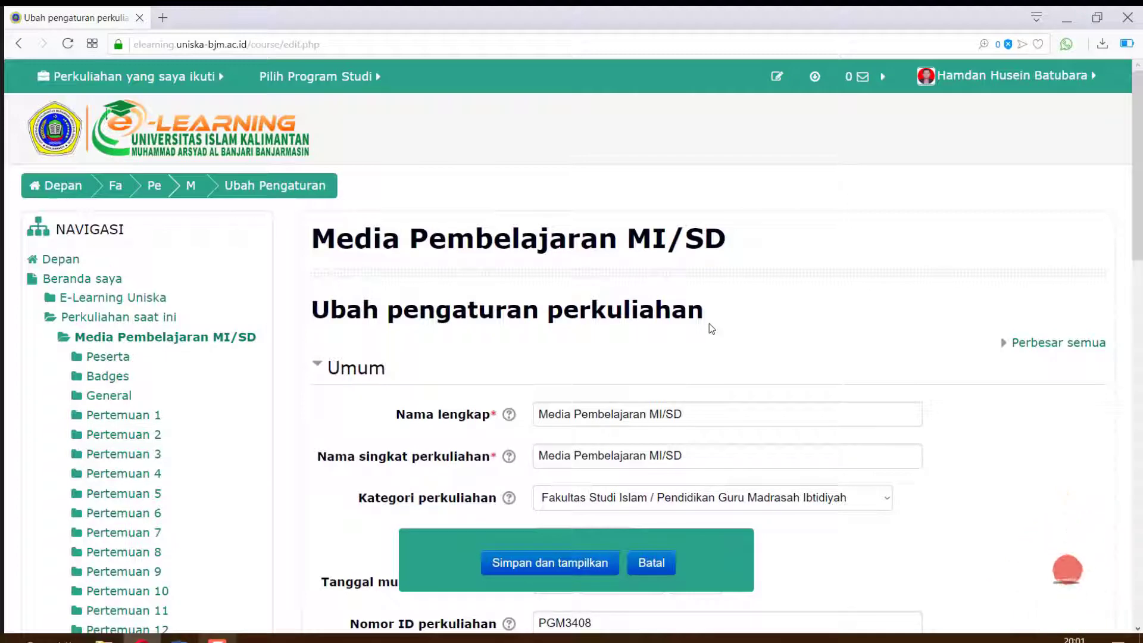
{"action": "left_click", "coordinate": [773, 418]}
{"action": "left_click", "coordinate": [760, 455]}
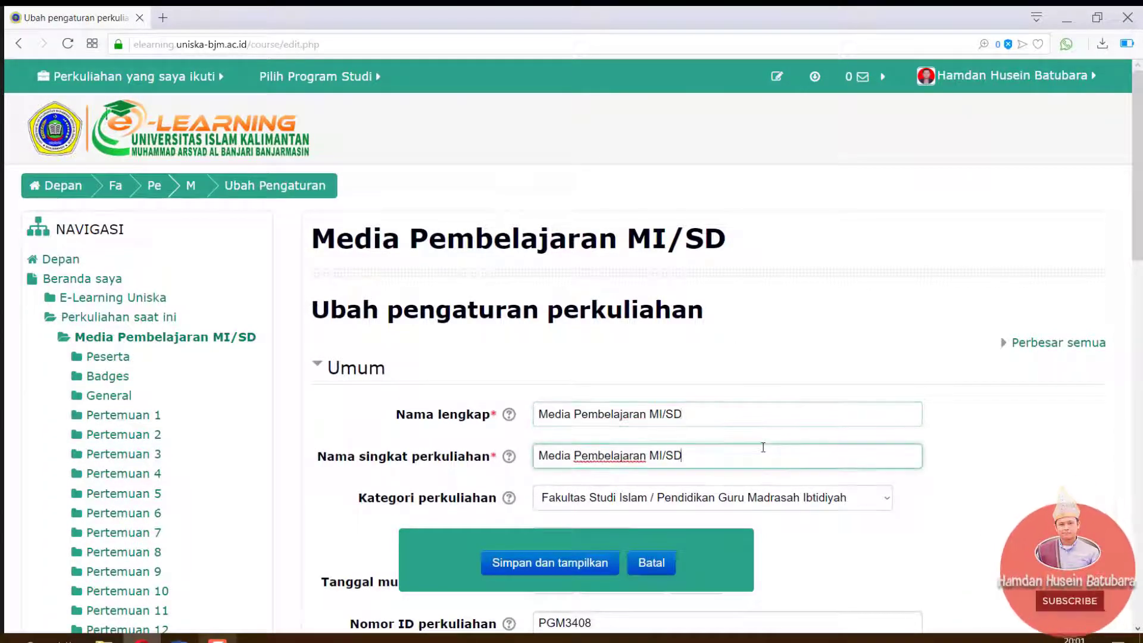
{"action": "scroll", "coordinate": [680, 470], "scroll_direction": "down", "scroll_amount": 7}
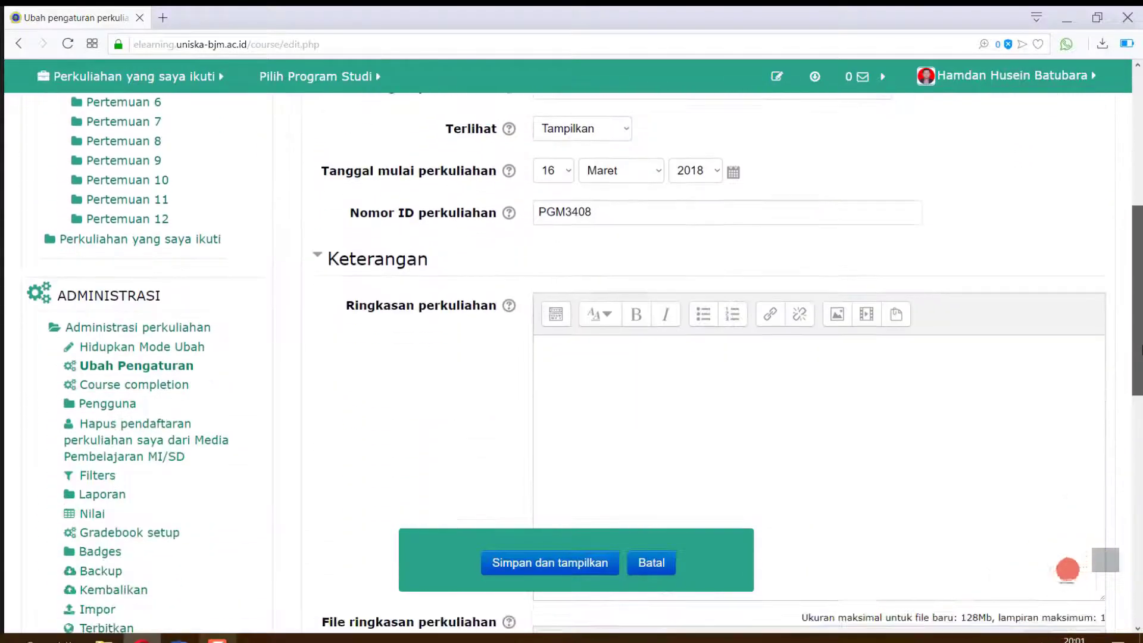
Type summary lines: semester 3, Bobot SKS 2 SKS, prasyarat Strategi Pembelajaran, 'Deskripsi: Mata kuliah'
{"action": "left_click", "coordinate": [578, 357]}
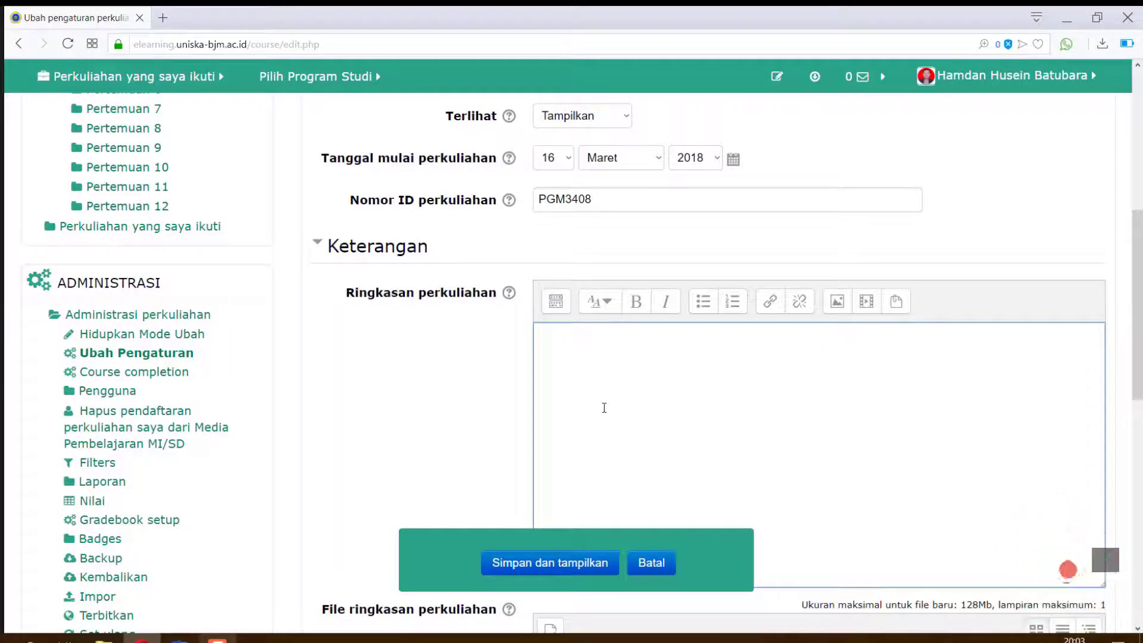
{"action": "type", "text": "Mata kuliah ini disajikan di "}
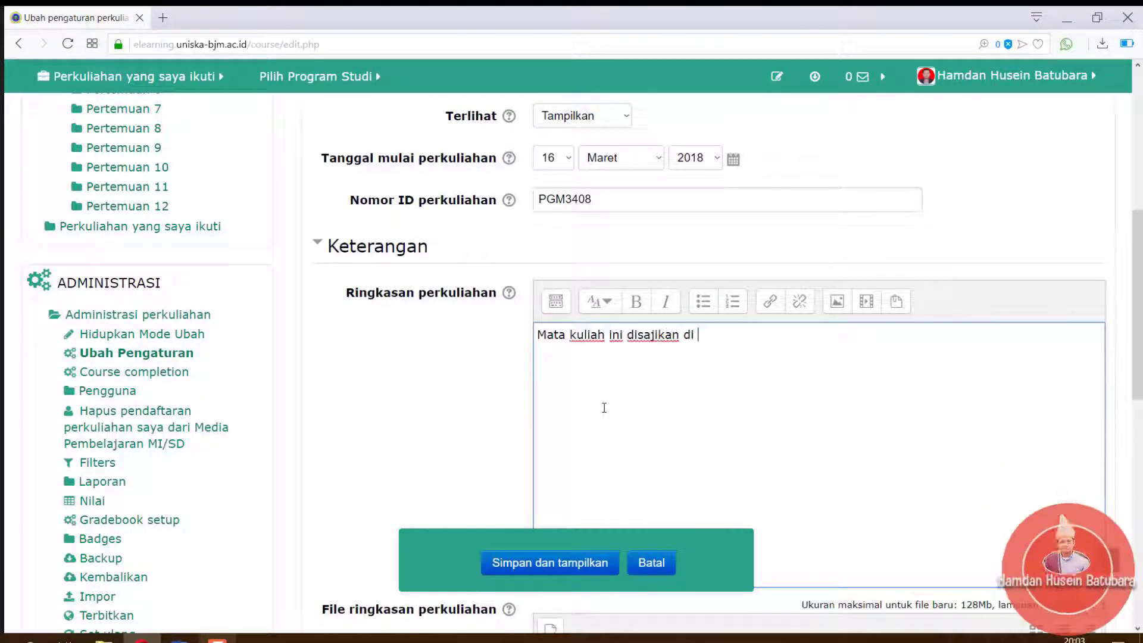
{"action": "type", "text": "semester 3."}
{"action": "key", "text": "Return"}
{"action": "type", "text": "Bo"}
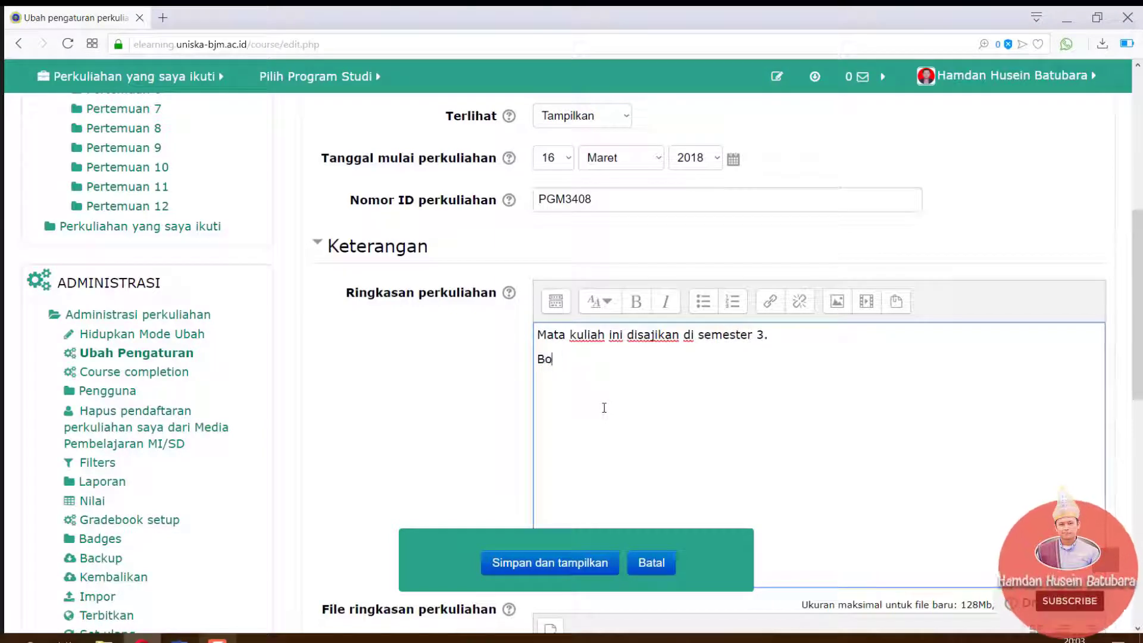
{"action": "type", "text": "bot SKS : 2 SKS"}
{"action": "key", "text": "Return"}
{"action": "type", "text": "Mata"}
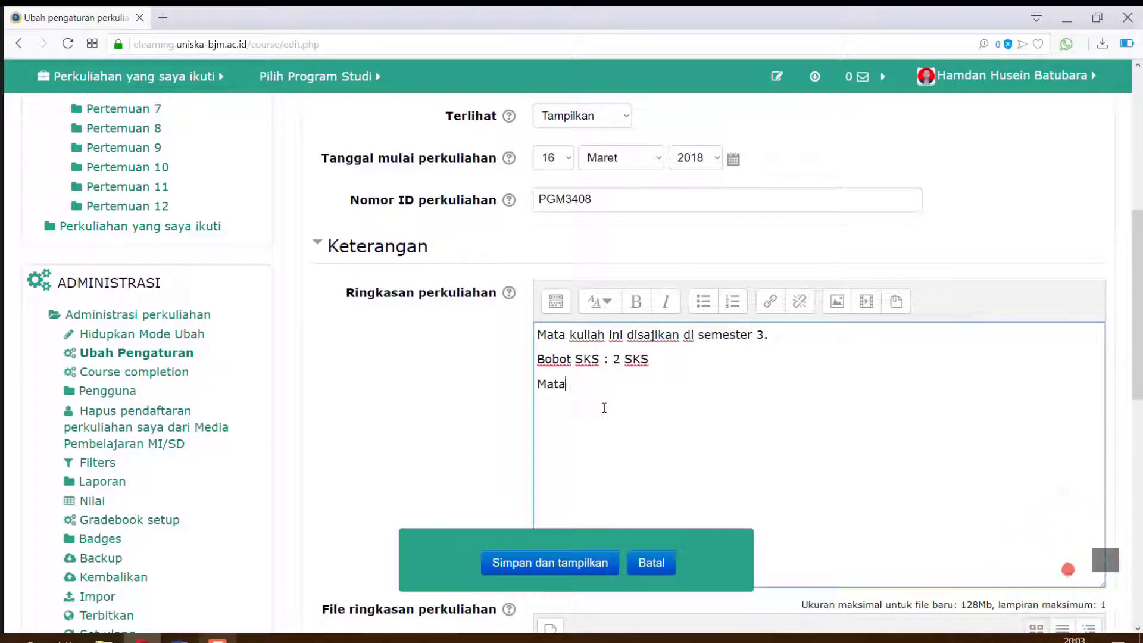
{"action": "type", "text": " kuliah Prasyarat: Strate"}
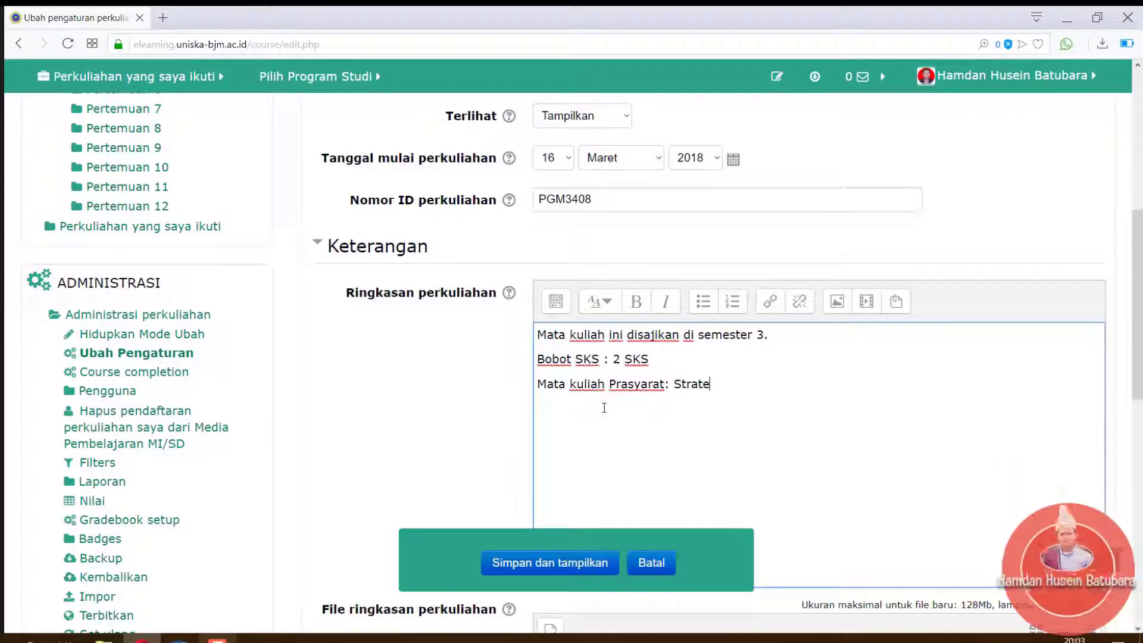
{"action": "type", "text": "gi Pembelajaran."}
{"action": "key", "text": "Return"}
{"action": "type", "text": "D"}
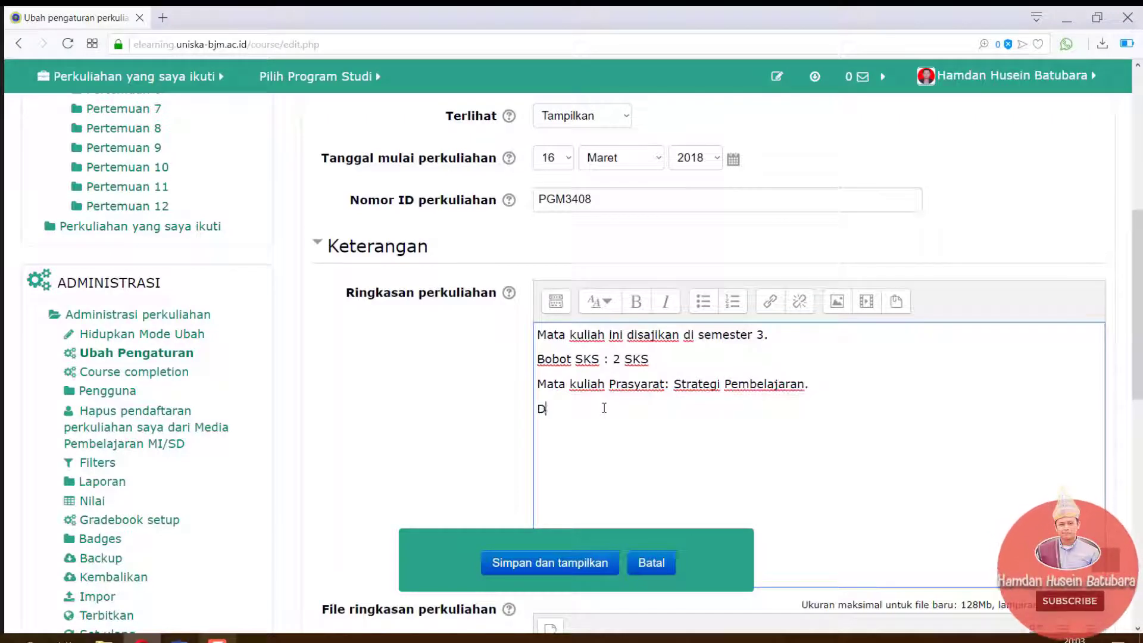
{"action": "type", "text": "eskripsi: Mata kuliah"}
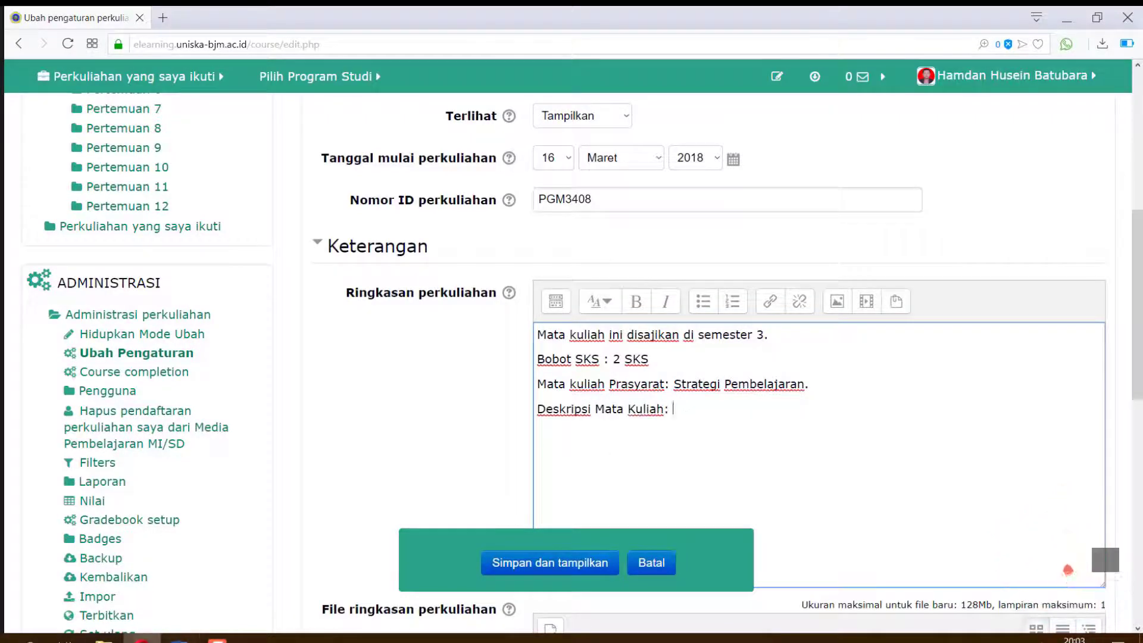
Copy the course description paragraph from the RPS document in Word
{"action": "key", "text": "alt+Tab"}
{"action": "scroll", "coordinate": [1012, 265], "scroll_direction": "down", "scroll_amount": 3}
{"action": "triple_click", "coordinate": [661, 488]}
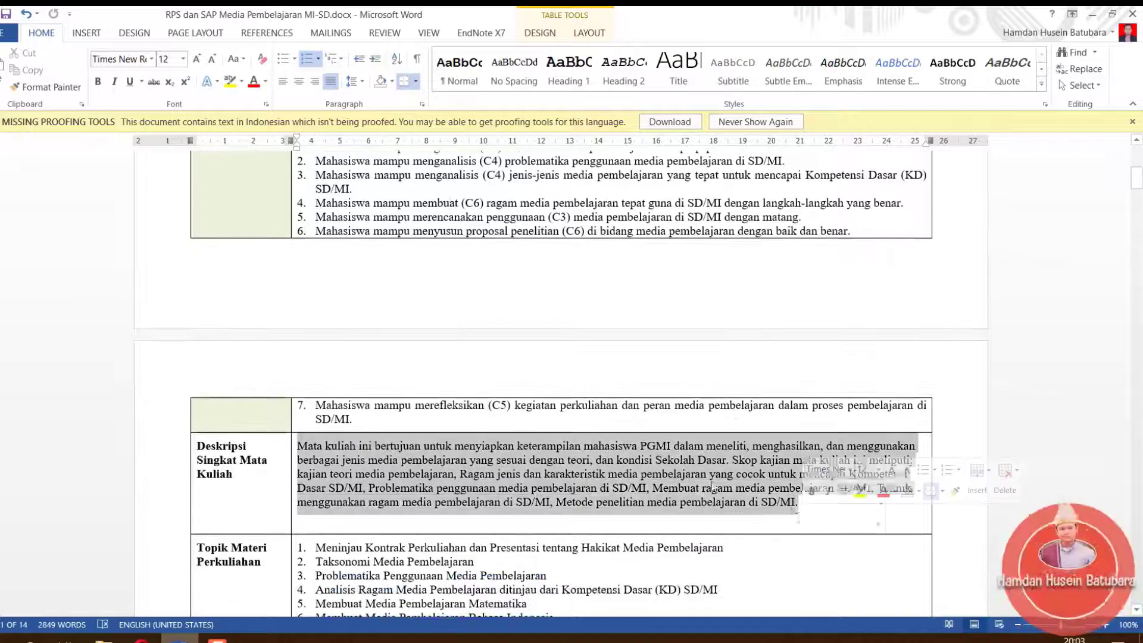
{"action": "right_click", "coordinate": [663, 488]}
{"action": "left_click", "coordinate": [697, 206]}
Paste the RPS description into the summary after 'Deskripsi' and save the course settings
{"action": "key", "text": "alt+Tab"}
{"action": "right_click", "coordinate": [678, 409]}
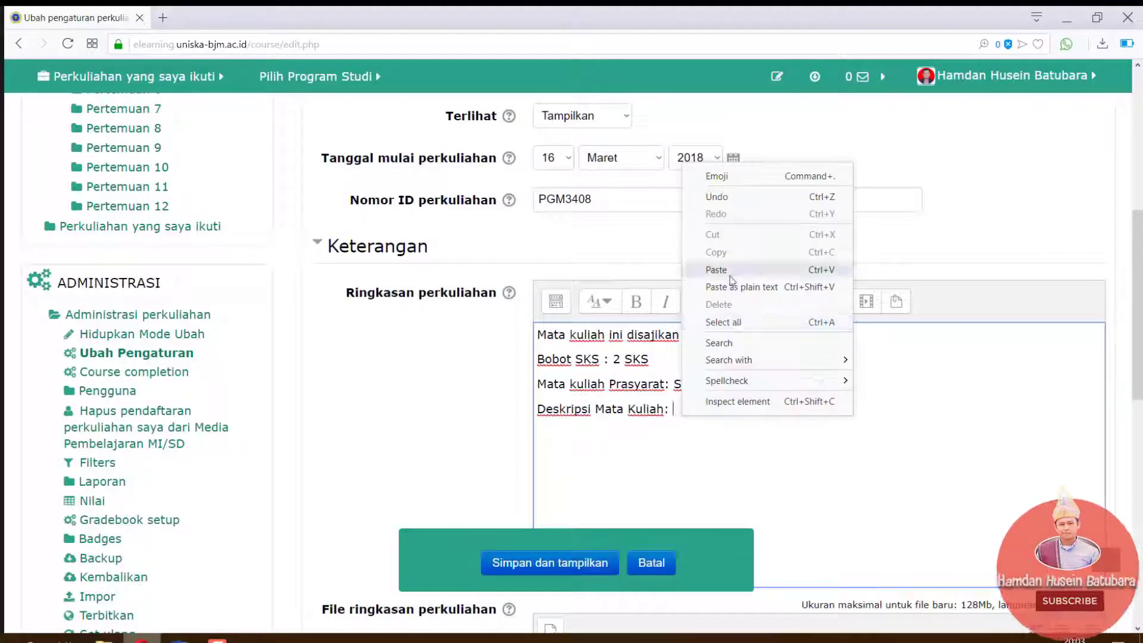
{"action": "left_click", "coordinate": [709, 272]}
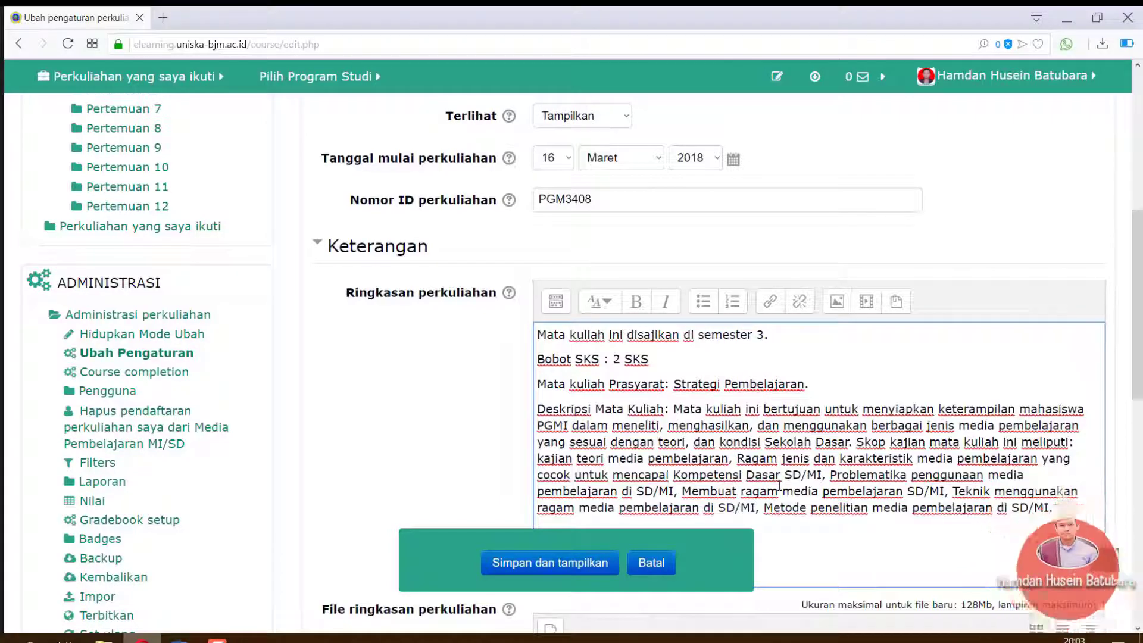
{"action": "left_click", "coordinate": [556, 571]}
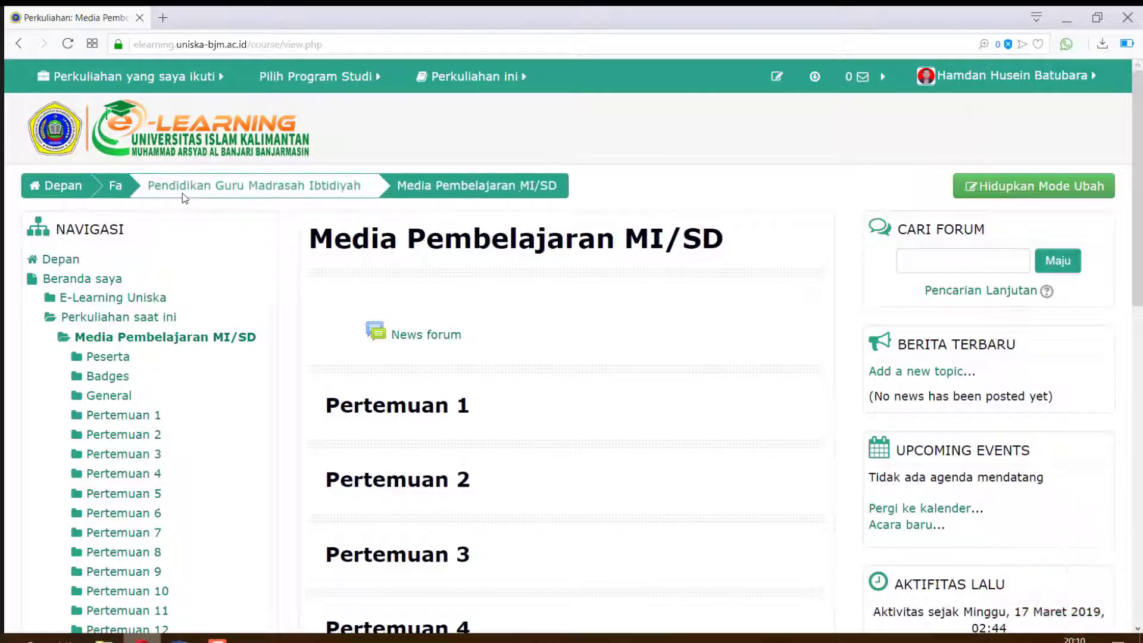
Expand Media Pembelajaran MI/SD's summary in the Pendidikan Guru Madrasah Ibtidiyah course list
{"action": "left_click", "coordinate": [255, 194]}
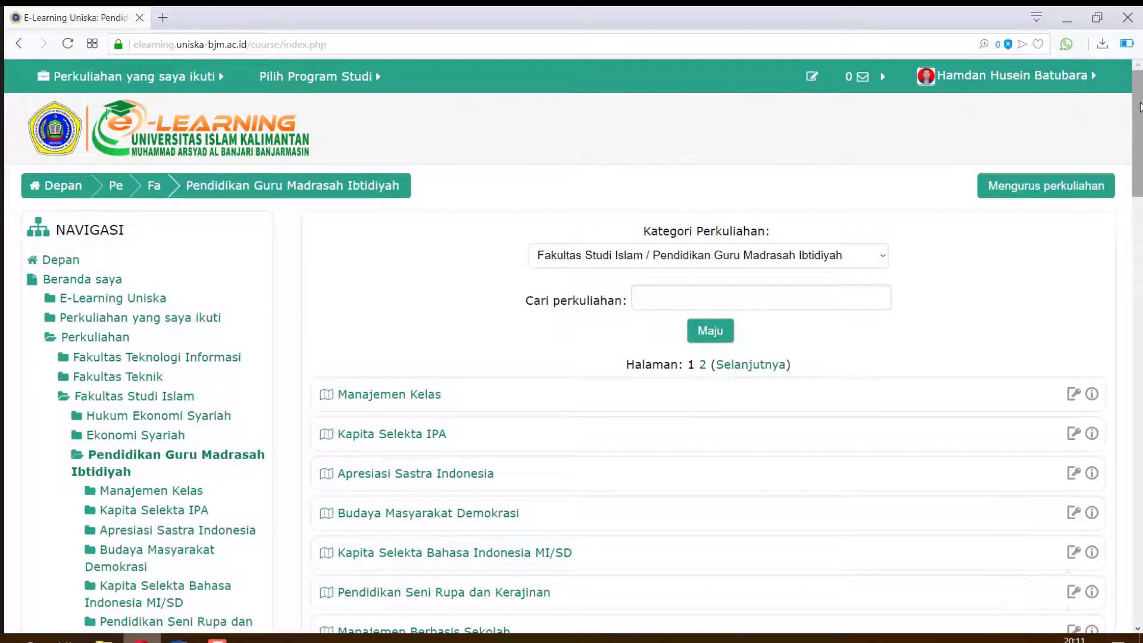
{"action": "scroll", "coordinate": [1141, 107], "scroll_direction": "down", "scroll_amount": 3}
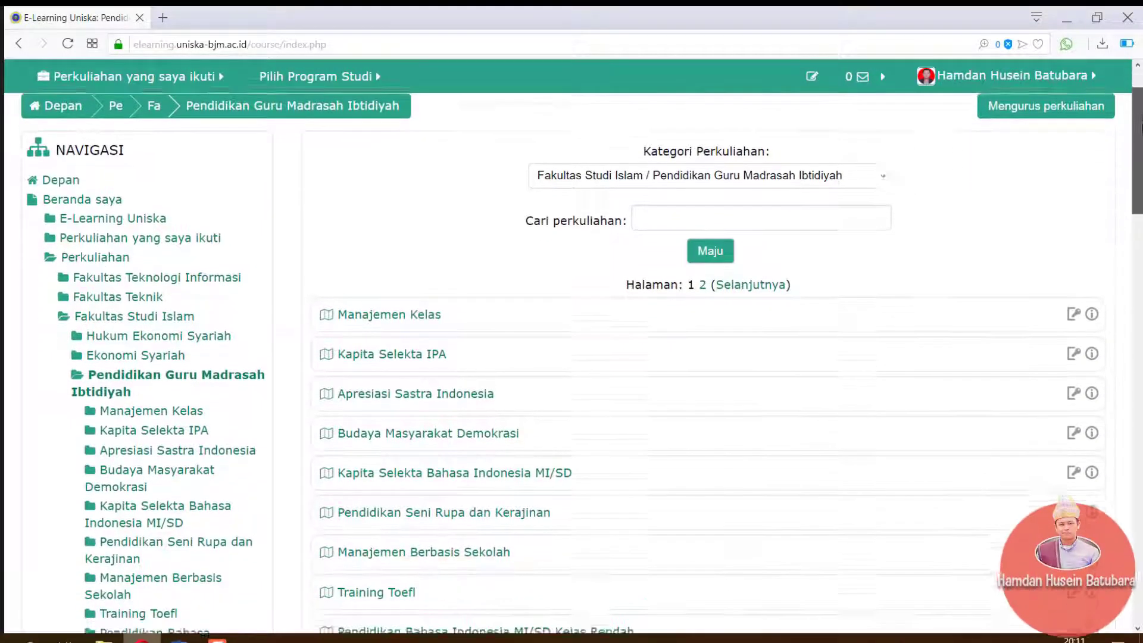
{"action": "scroll", "coordinate": [1139, 202], "scroll_direction": "down", "scroll_amount": 5}
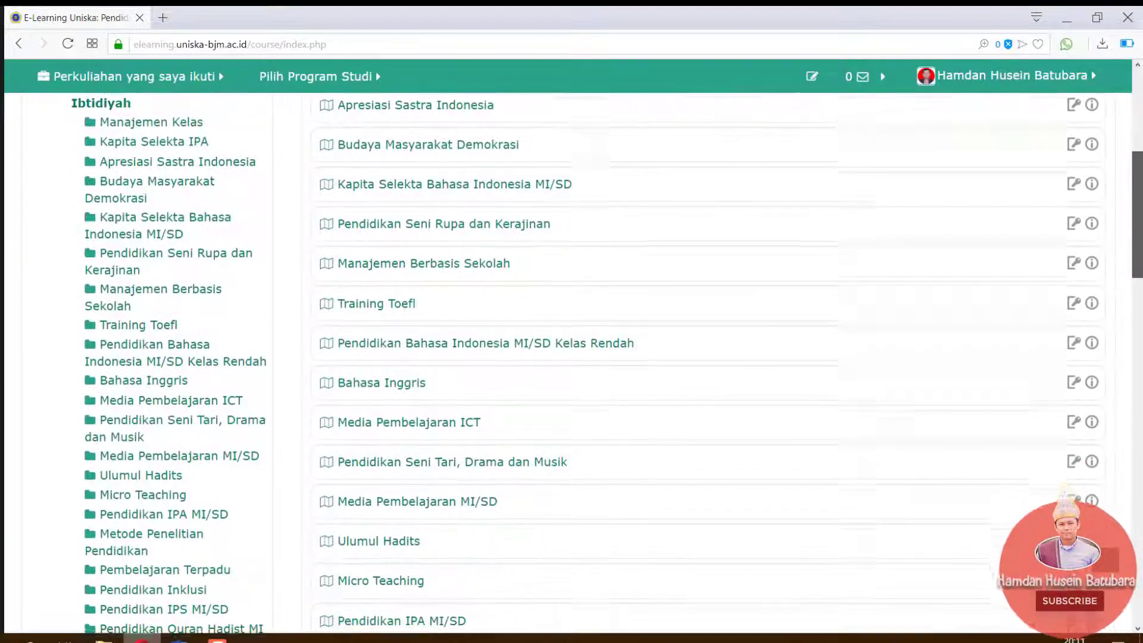
{"action": "scroll", "coordinate": [1139, 202], "scroll_direction": "down", "scroll_amount": 1}
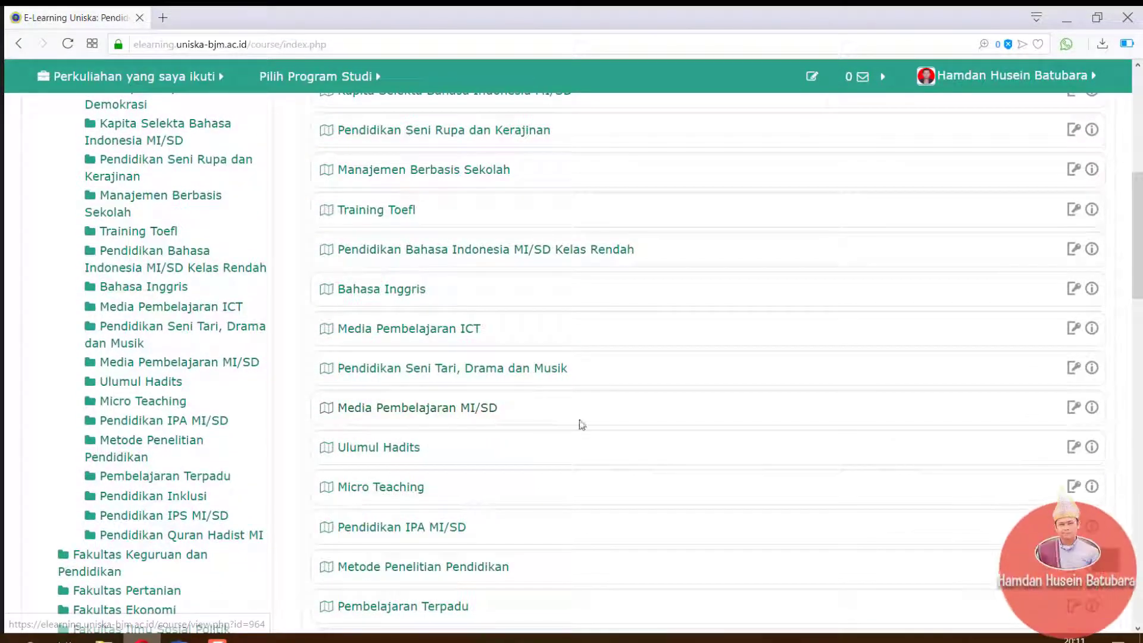
{"action": "left_click", "coordinate": [1093, 410]}
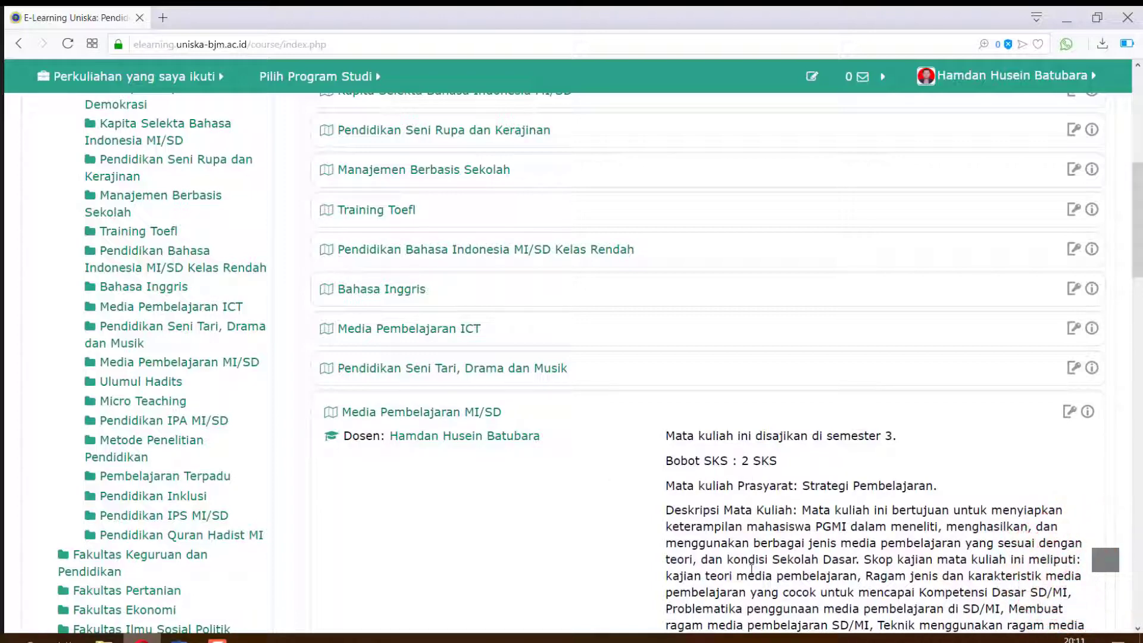
Open the Media Pembelajaran MI/SD course page and turn editing on
{"action": "left_click", "coordinate": [409, 417]}
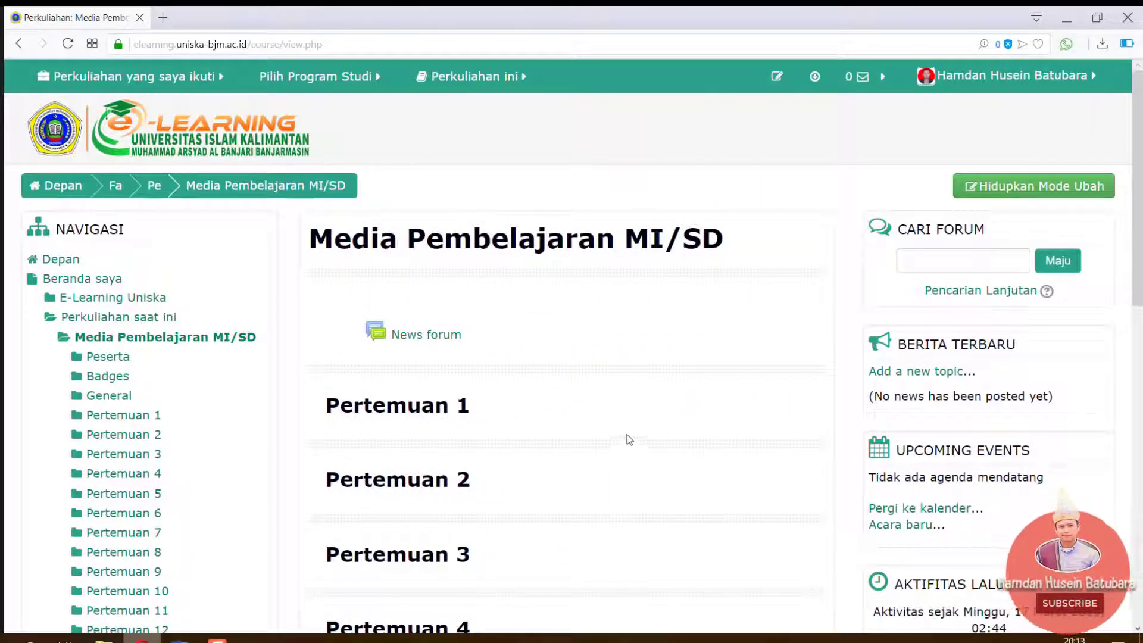
{"action": "left_click", "coordinate": [1043, 190]}
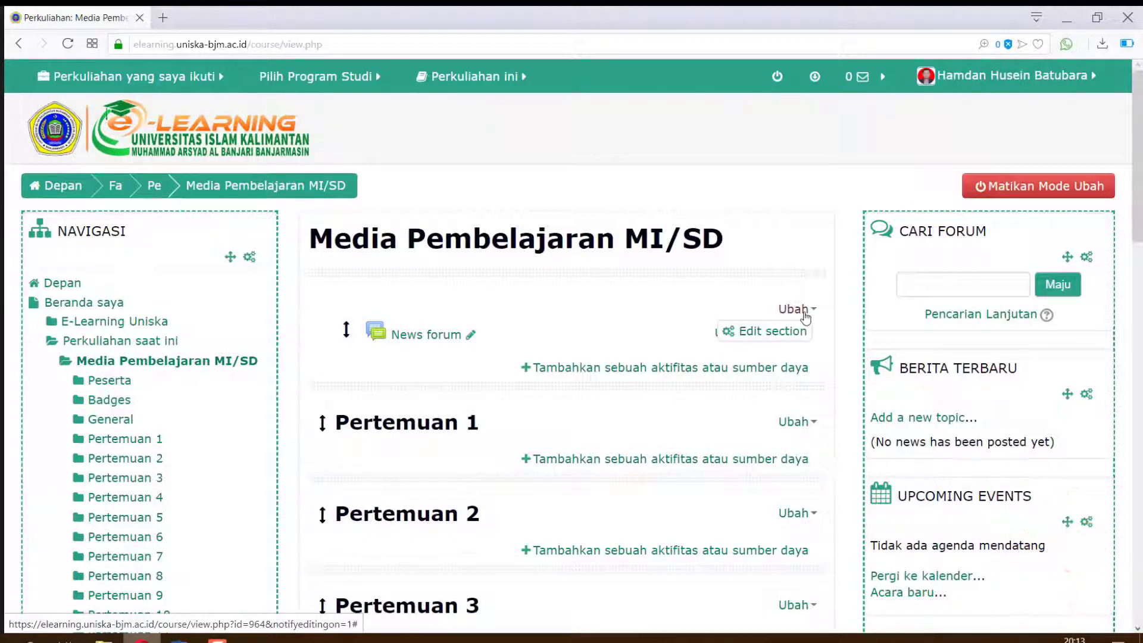
Edit the General section and start its description with 'Capaian Pembelaja'
{"action": "left_click", "coordinate": [764, 333]}
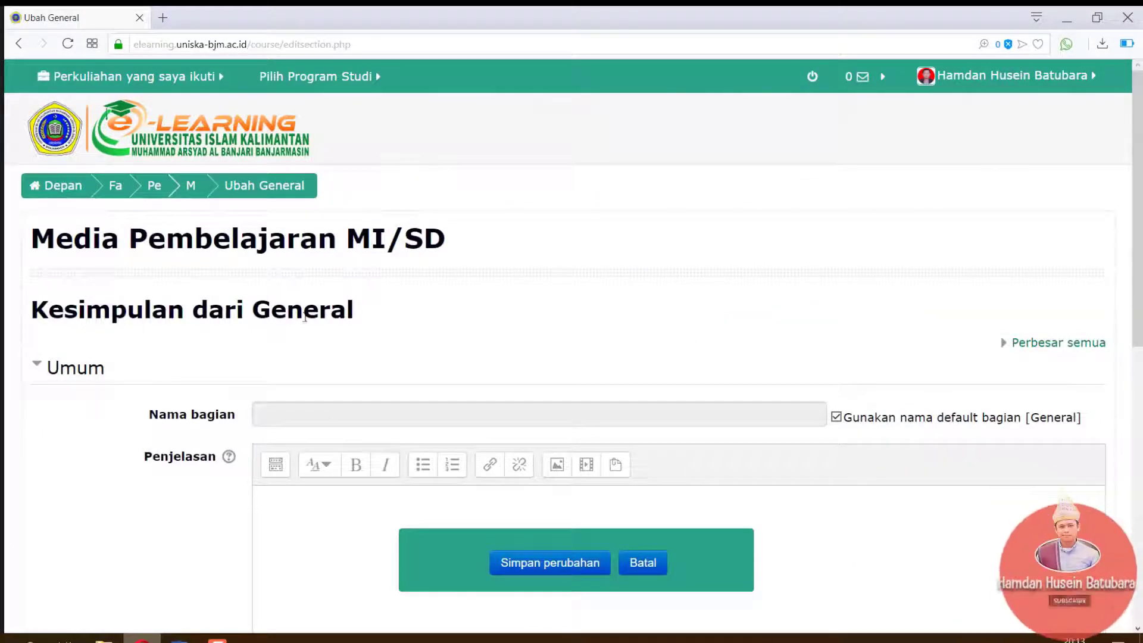
{"action": "left_click", "coordinate": [289, 525]}
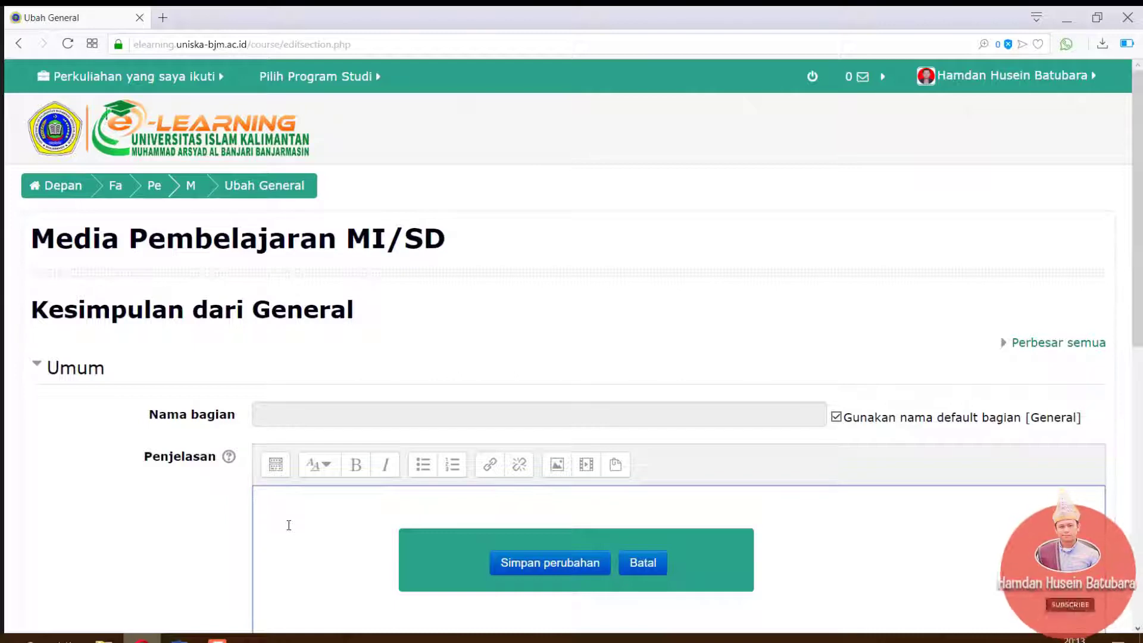
{"action": "scroll", "coordinate": [991, 338], "scroll_direction": "down", "scroll_amount": 3}
{"action": "type", "text": "Capaian Pembelajaran:"}
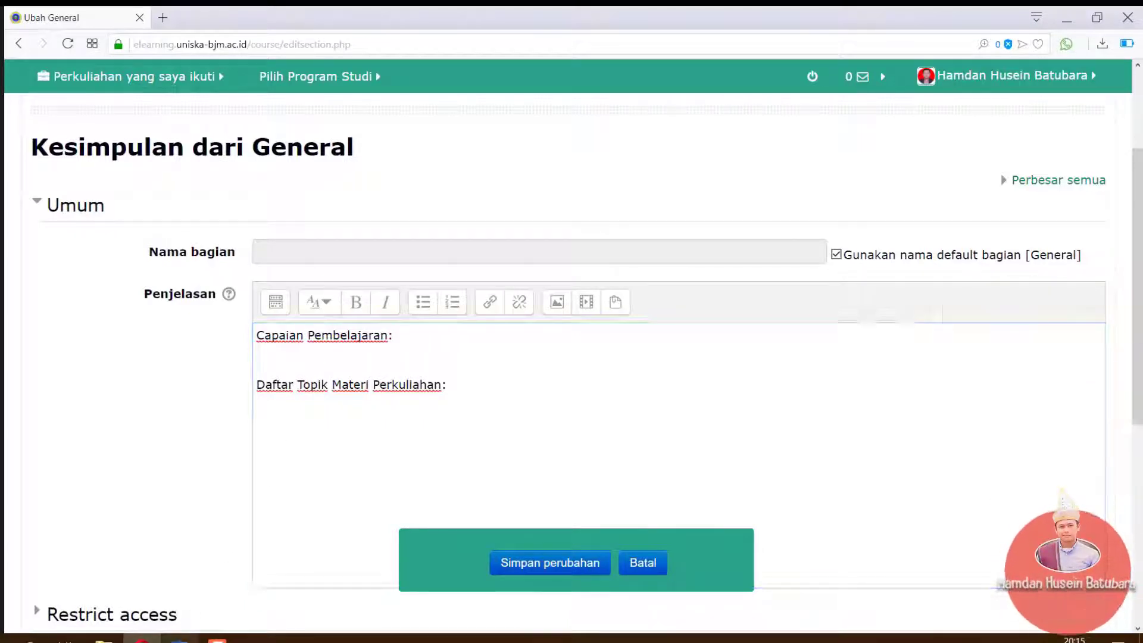
Copy learning outcomes 1–7 from the Word RPS without their numbering
{"action": "left_click", "coordinate": [179, 640]}
{"action": "left_click_drag", "start_coordinate": [317, 257], "coordinate": [372, 528]}
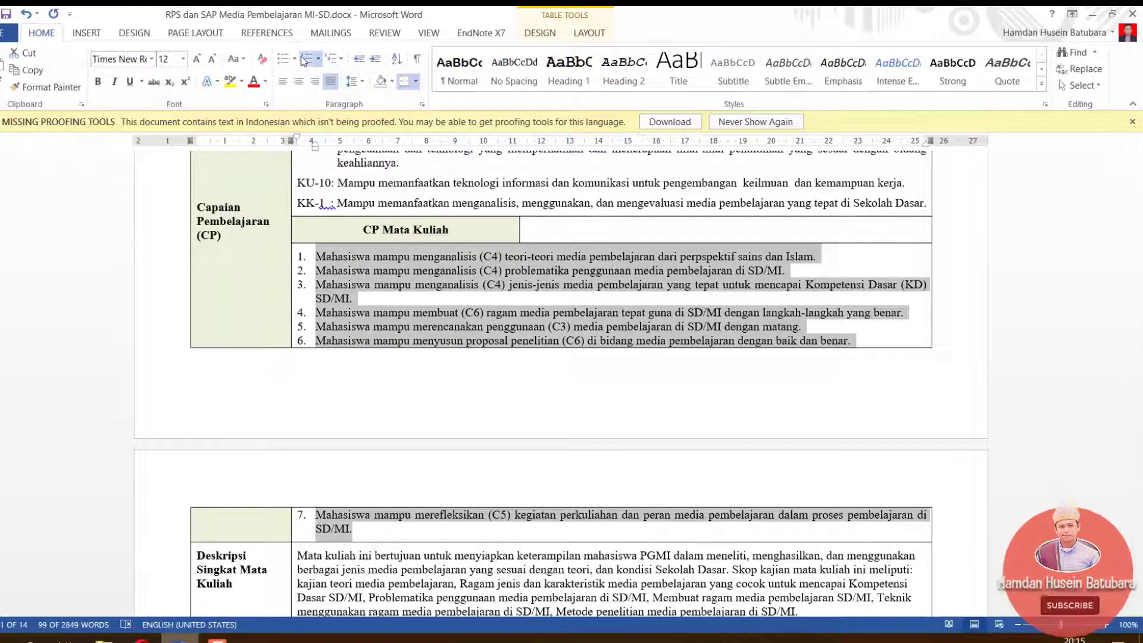
{"action": "left_click", "coordinate": [307, 58]}
{"action": "right_click", "coordinate": [351, 279]}
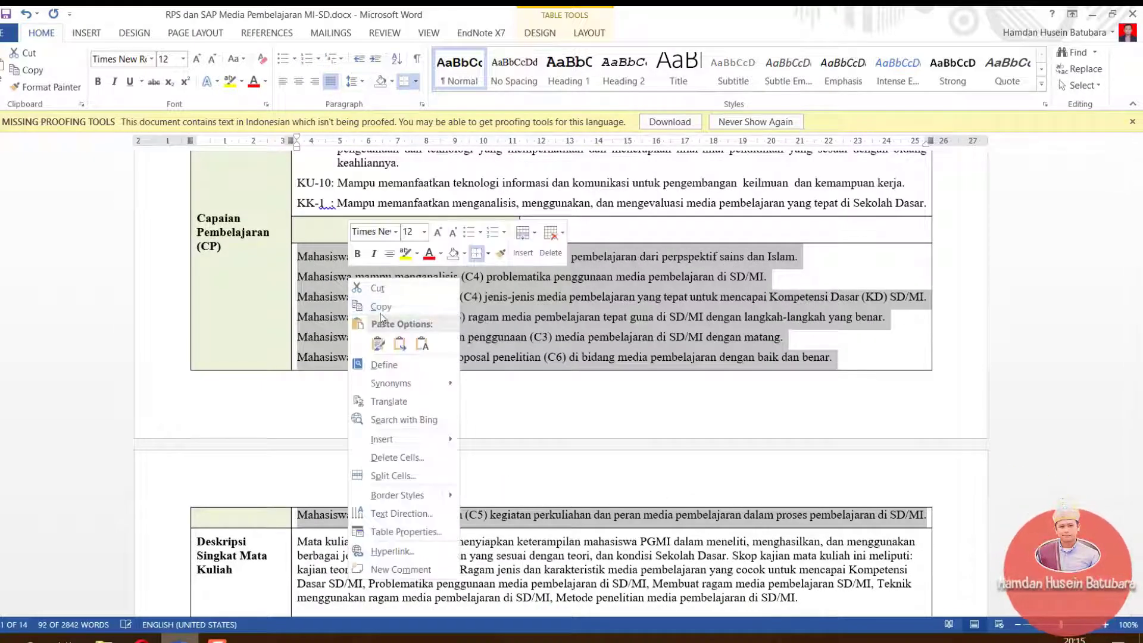
{"action": "left_click", "coordinate": [363, 306]}
{"action": "left_click", "coordinate": [141, 640]}
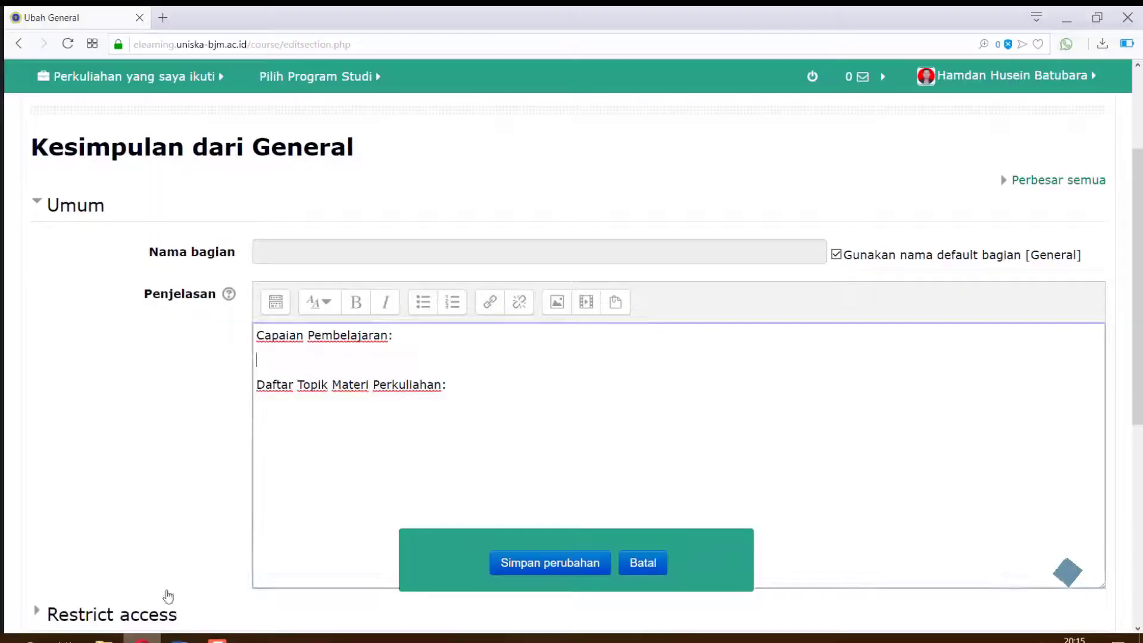
Paste the seven outcomes as plain text and format them as a numbered list
{"action": "right_click", "coordinate": [297, 362]}
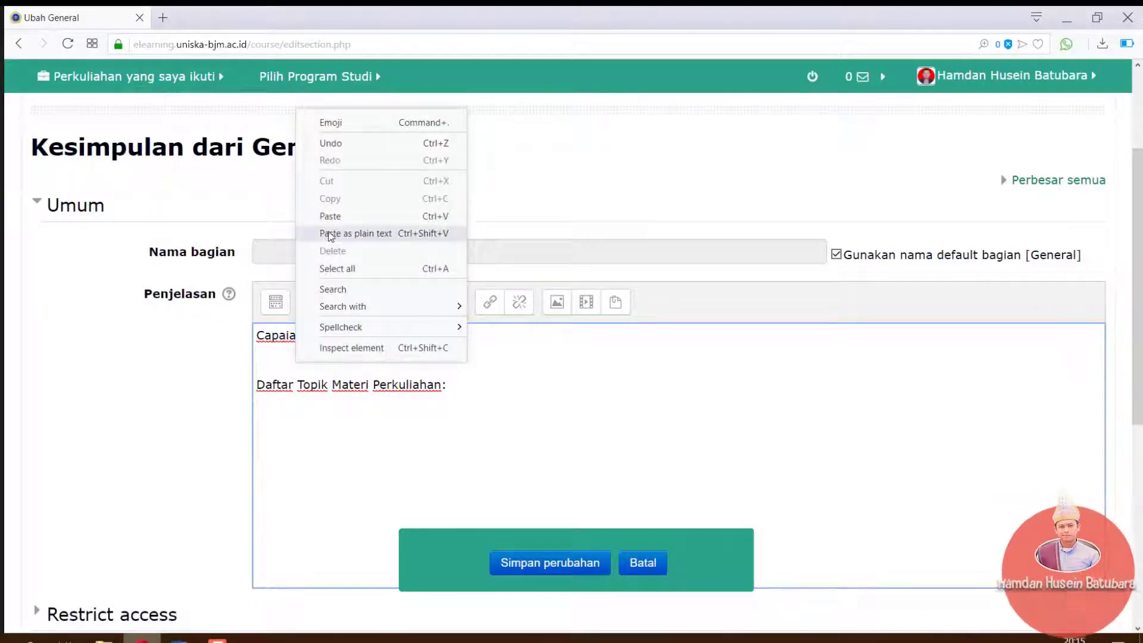
{"action": "left_click", "coordinate": [331, 234]}
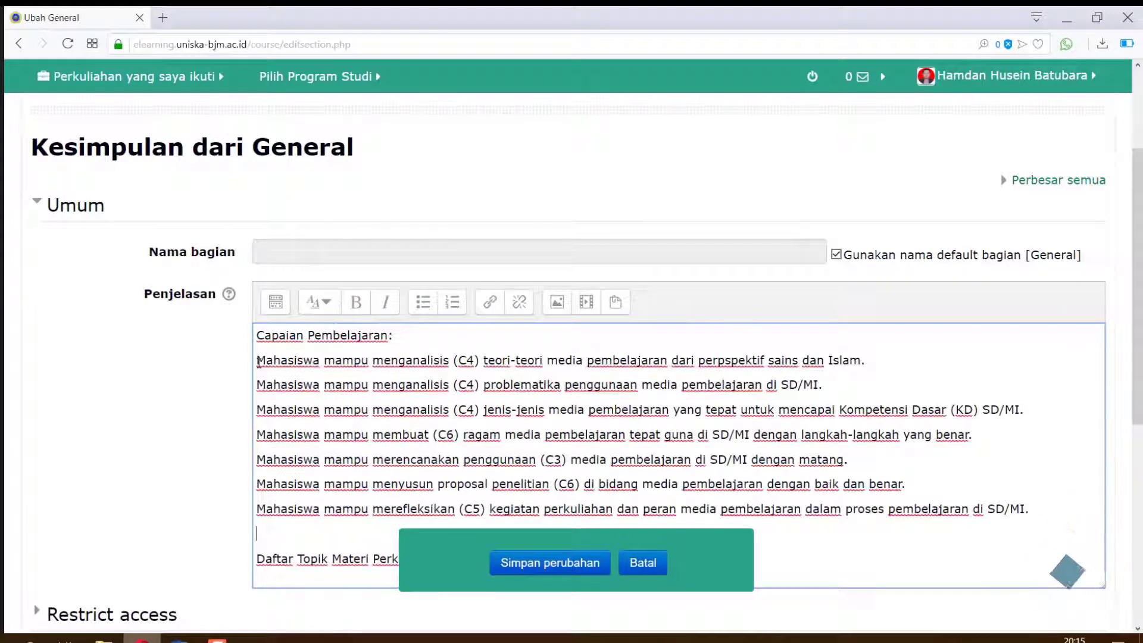
{"action": "left_click_drag", "start_coordinate": [257, 358], "coordinate": [845, 502]}
{"action": "left_click_drag", "start_coordinate": [850, 509], "coordinate": [852, 509]}
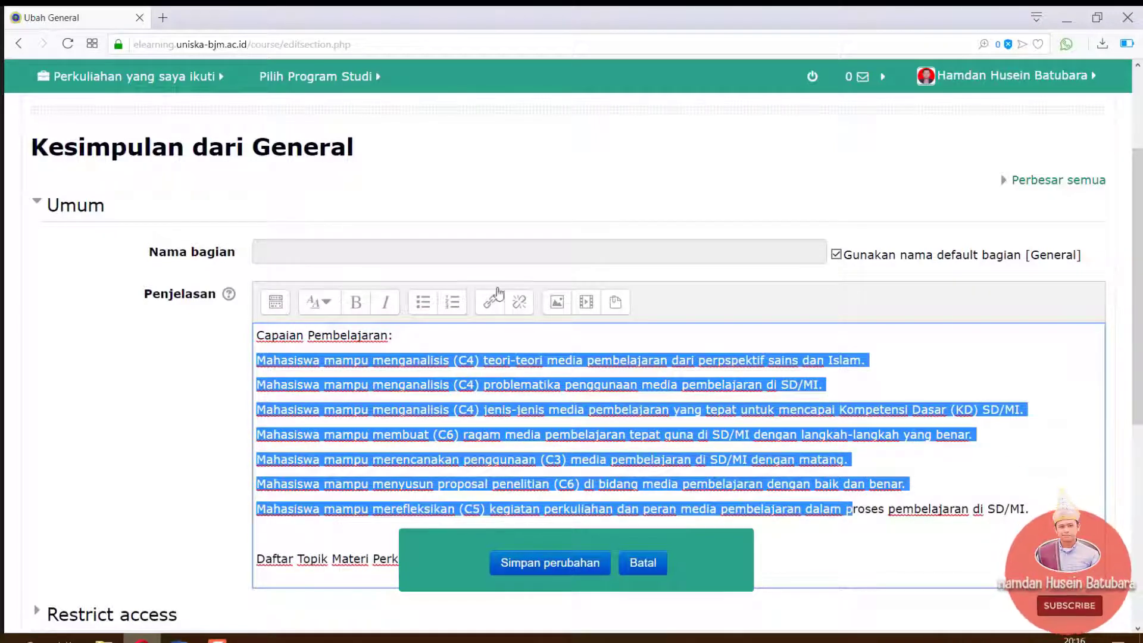
{"action": "left_click", "coordinate": [448, 312]}
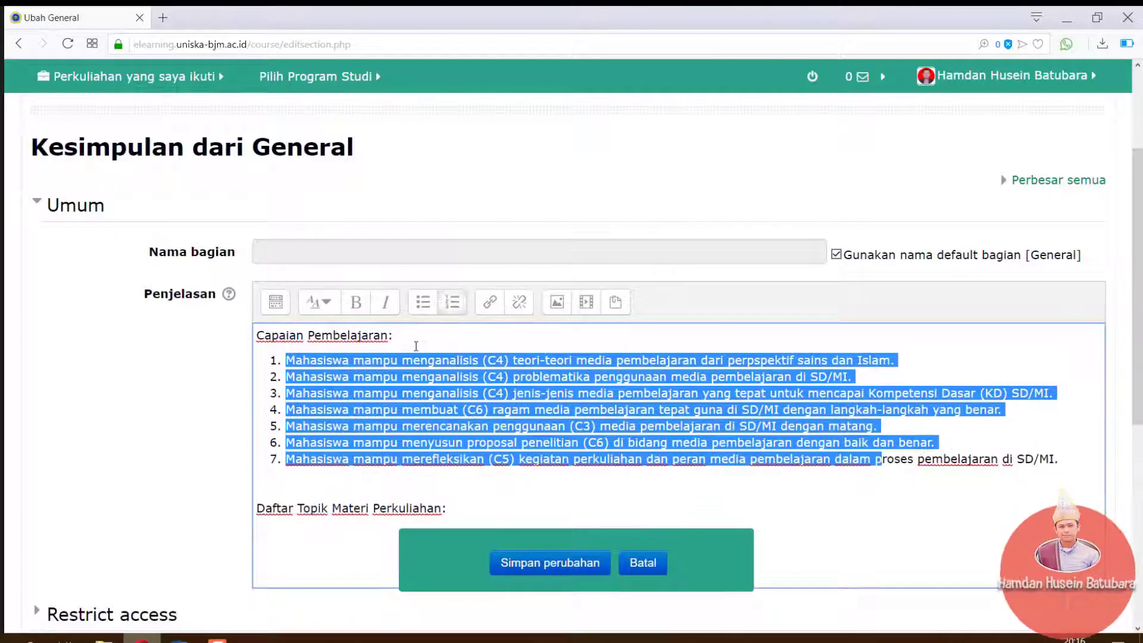
Bold the 'Capaian Pembelajaran:' heading and delete the empty line below the list
{"action": "left_click_drag", "start_coordinate": [406, 337], "coordinate": [251, 342]}
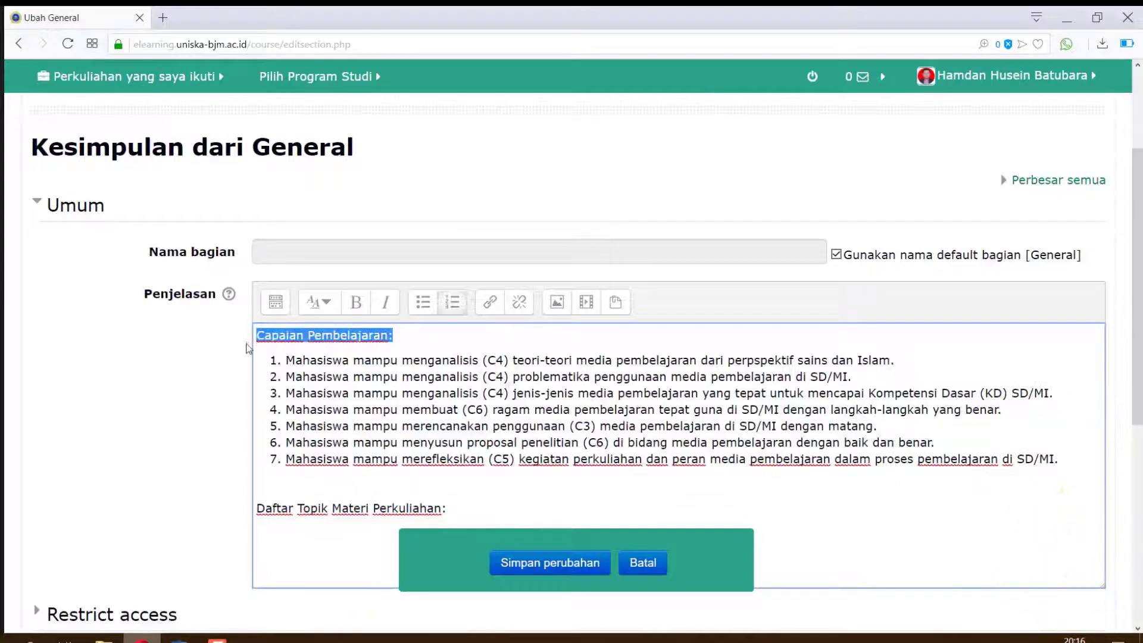
{"action": "left_click", "coordinate": [356, 302]}
{"action": "left_click", "coordinate": [337, 481]}
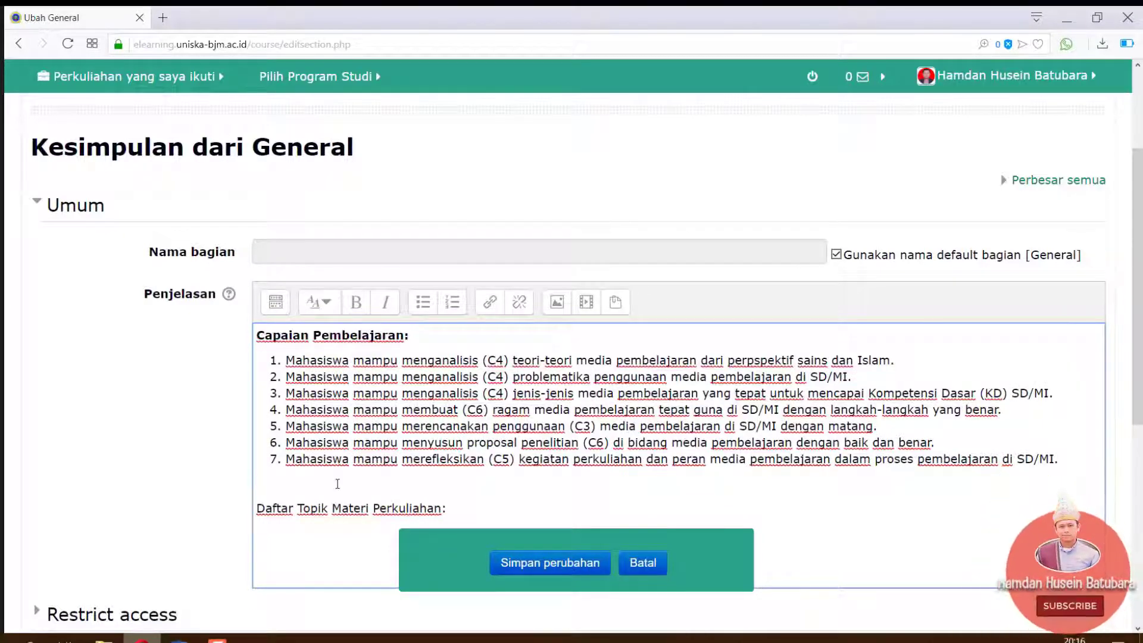
{"action": "key", "text": "Delete"}
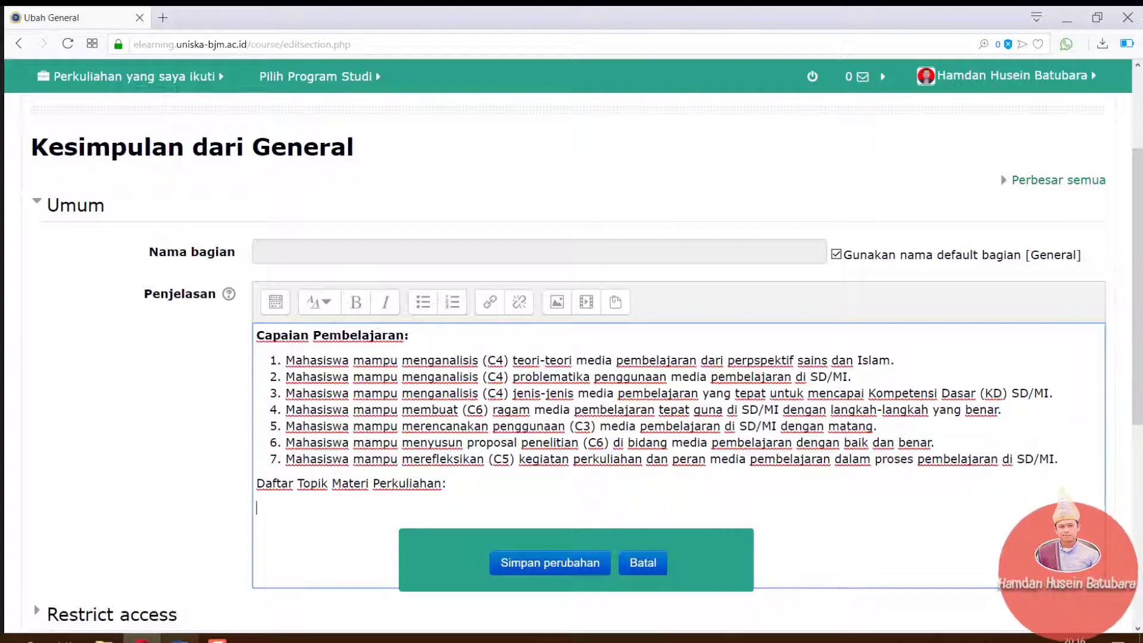
Scroll the Word RPS down to the lecture topics
{"action": "left_click", "coordinate": [179, 640]}
{"action": "scroll", "coordinate": [257, 547], "scroll_direction": "down", "scroll_amount": 4}
{"action": "scroll", "coordinate": [258, 546], "scroll_direction": "down", "scroll_amount": 3}
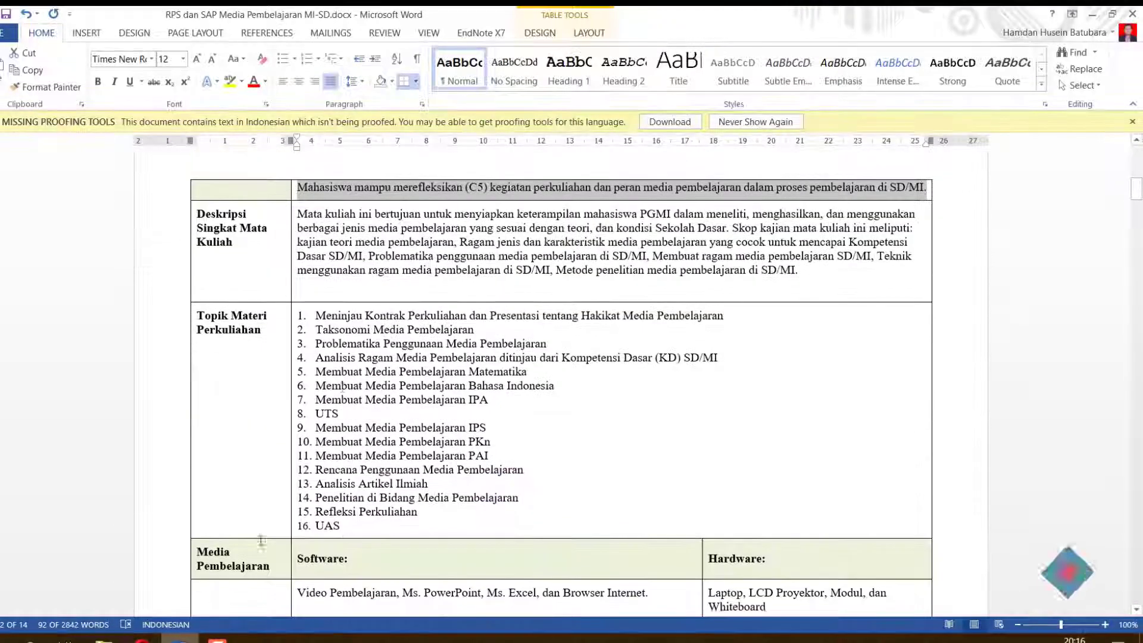
Copy lecture topics 1–16 from the RPS table with numbering removed
{"action": "left_click_drag", "start_coordinate": [313, 313], "coordinate": [341, 525]}
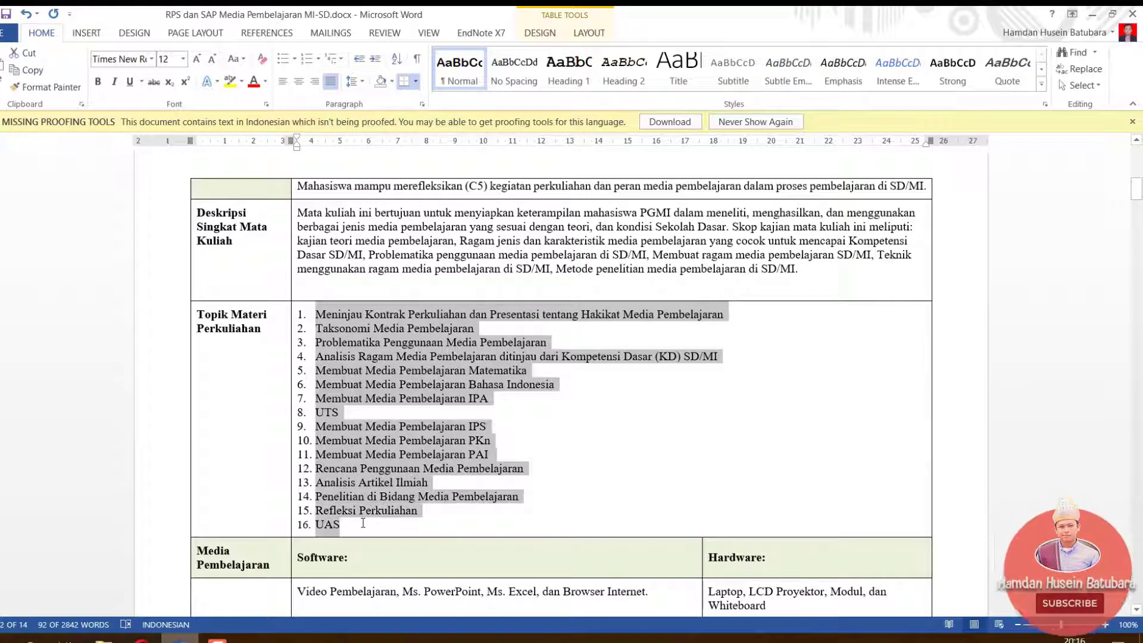
{"action": "left_click", "coordinate": [307, 59]}
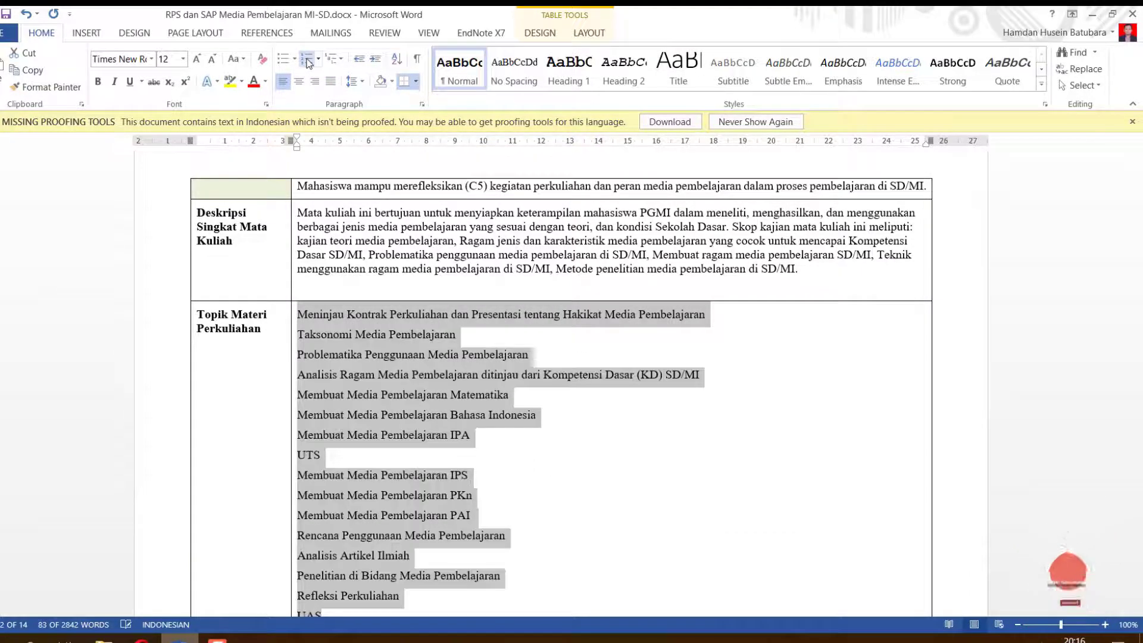
{"action": "right_click", "coordinate": [348, 374]}
{"action": "left_click", "coordinate": [386, 100]}
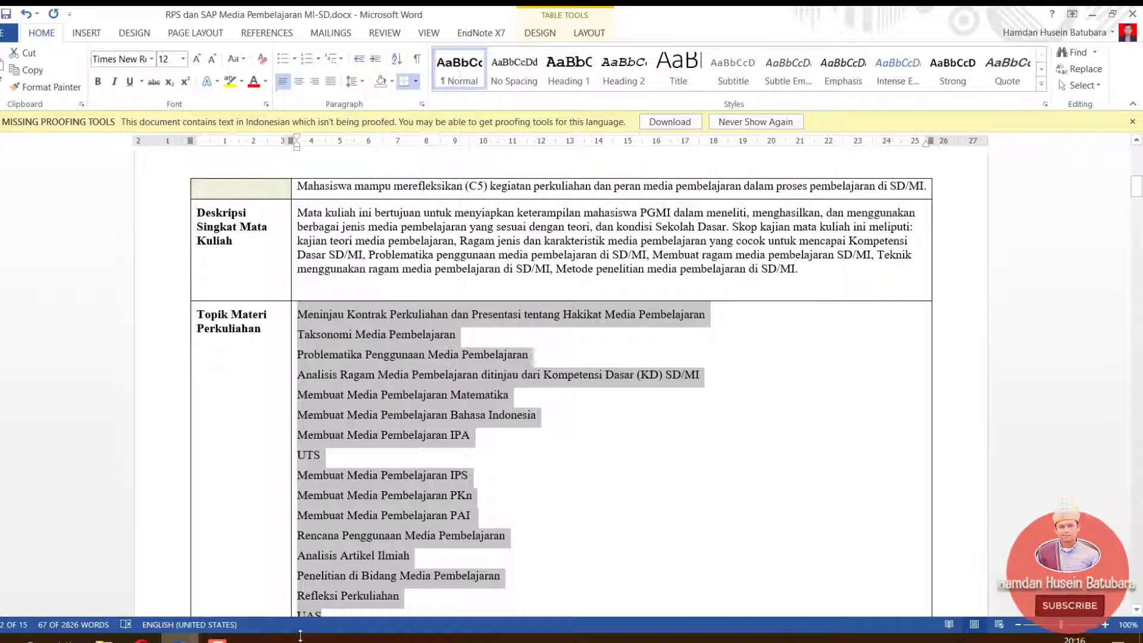
{"action": "left_click", "coordinate": [142, 640]}
Paste the sixteen topics as plain text below the heading as a numbered list
{"action": "left_click", "coordinate": [267, 519]}
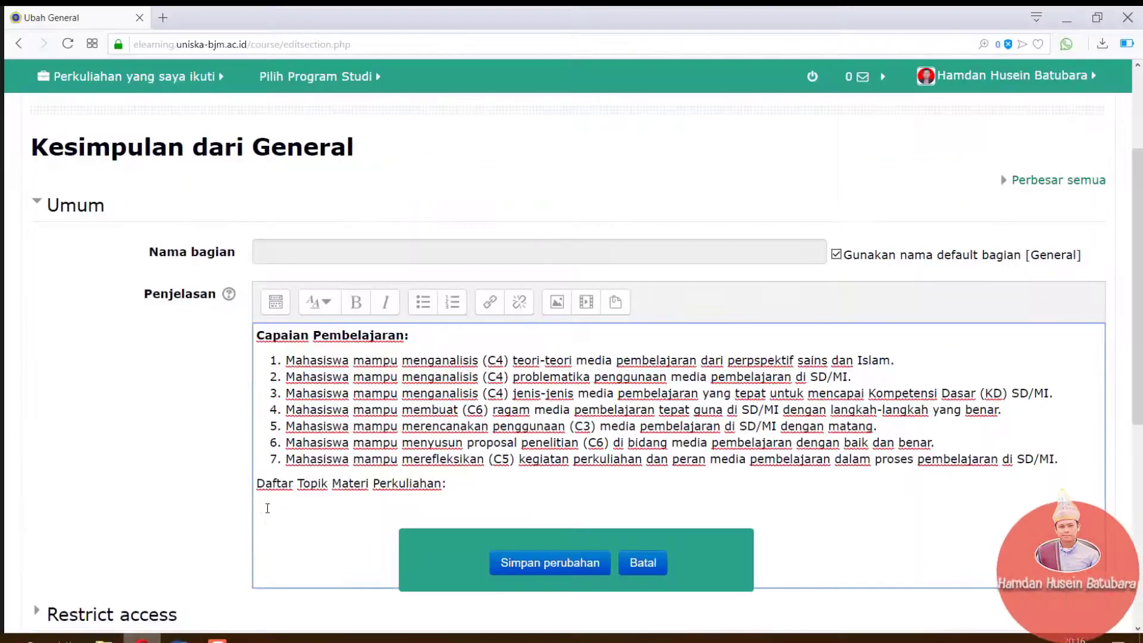
{"action": "right_click", "coordinate": [268, 508]}
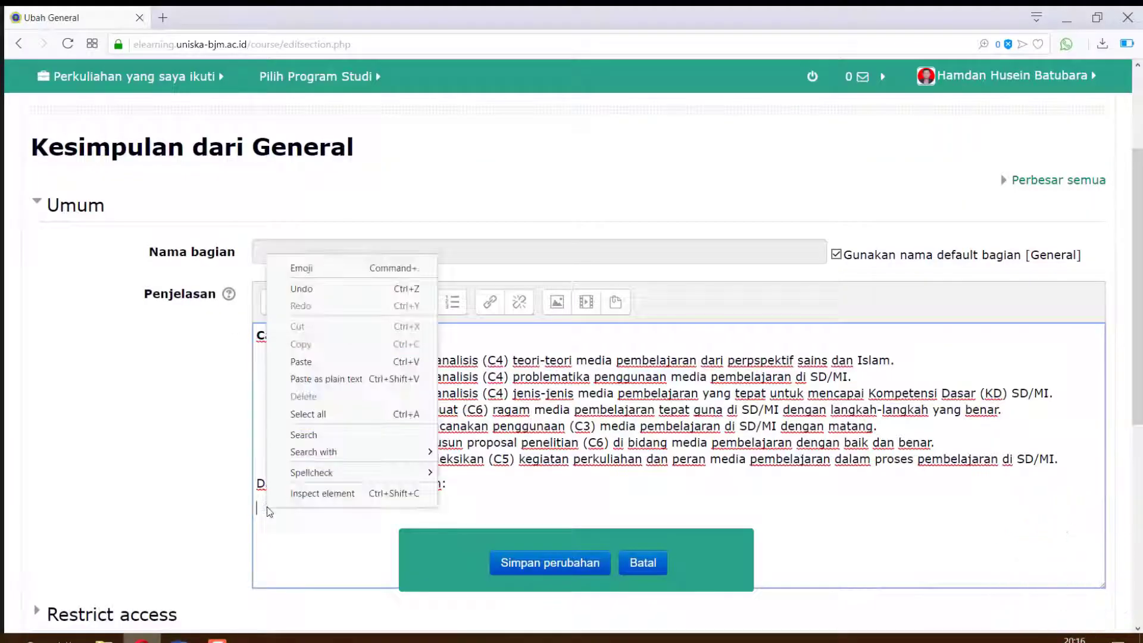
{"action": "left_click", "coordinate": [309, 387]}
{"action": "left_click_drag", "start_coordinate": [307, 550], "coordinate": [250, 513]}
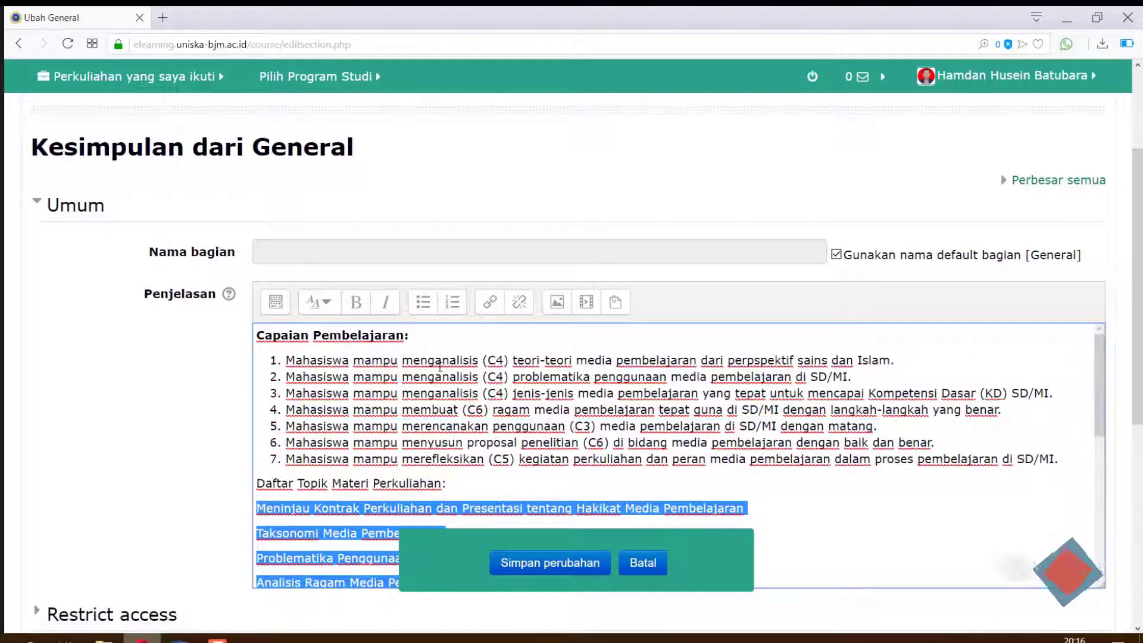
{"action": "left_click", "coordinate": [452, 312]}
Bold the 'Daftar Topik Materi Perkuliahan:' heading and save the General section
{"action": "left_click", "coordinate": [452, 486]}
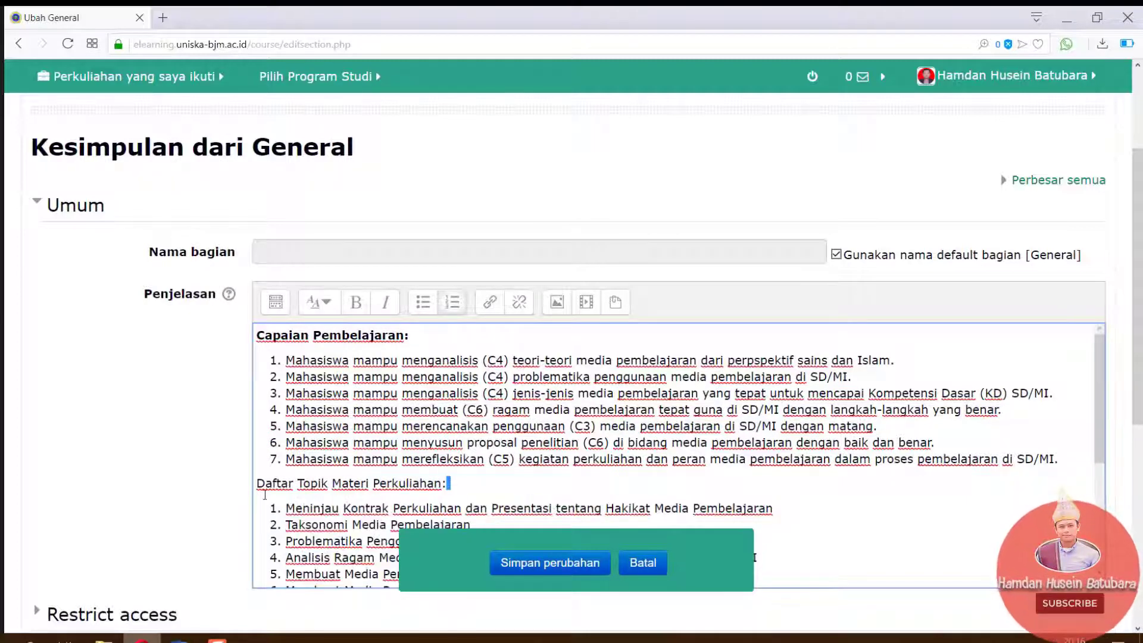
{"action": "left_click_drag", "start_coordinate": [265, 495], "coordinate": [255, 485]}
{"action": "left_click", "coordinate": [355, 305]}
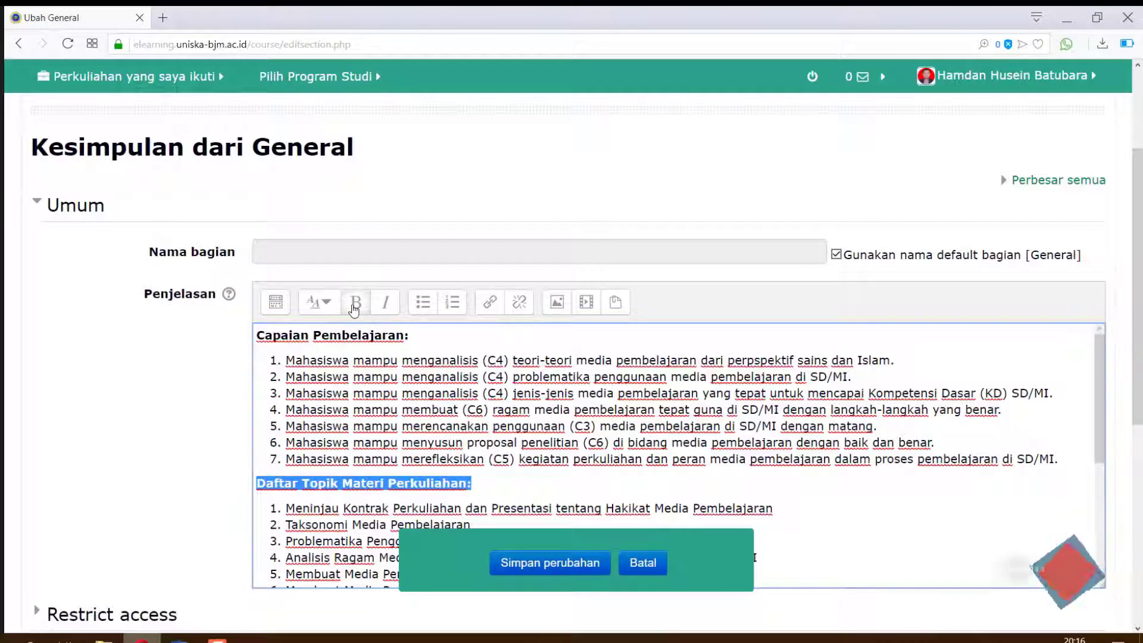
{"action": "left_click", "coordinate": [525, 500]}
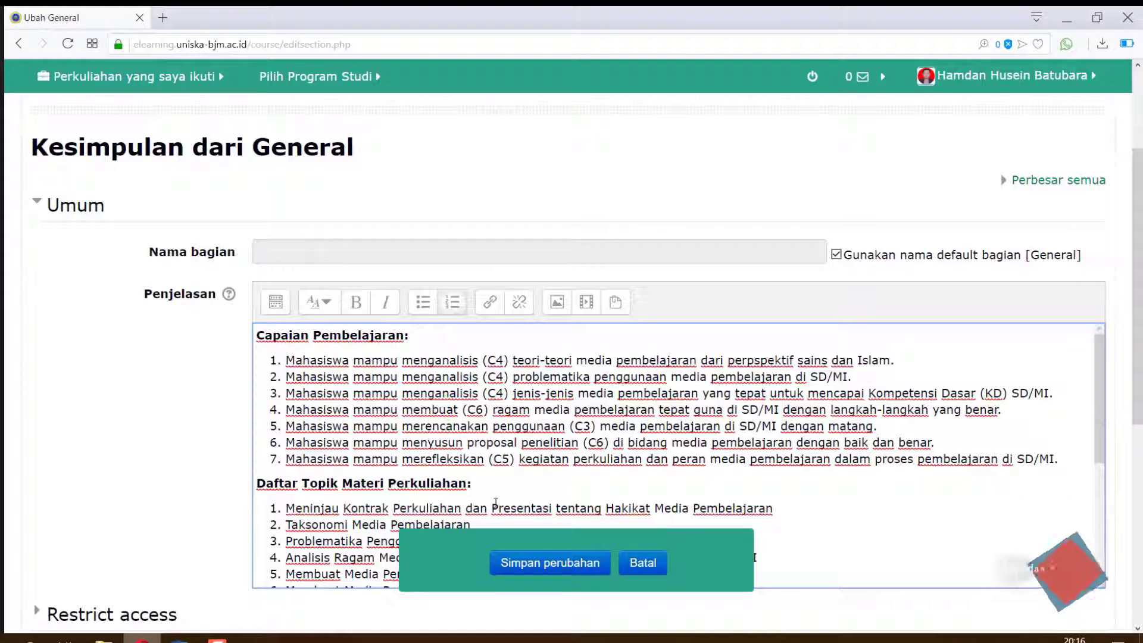
{"action": "left_click", "coordinate": [545, 564]}
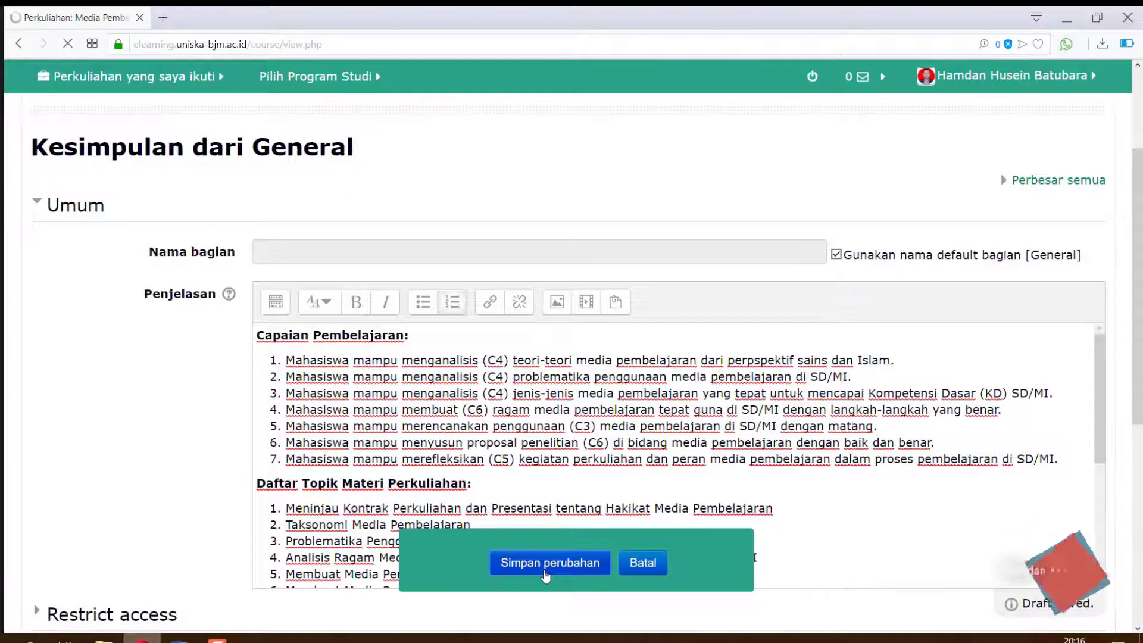
Scroll the course page to check the General summary's seven numbered outcomes and lecture topic list
{"action": "scroll", "coordinate": [546, 574], "scroll_direction": "down", "scroll_amount": 4}
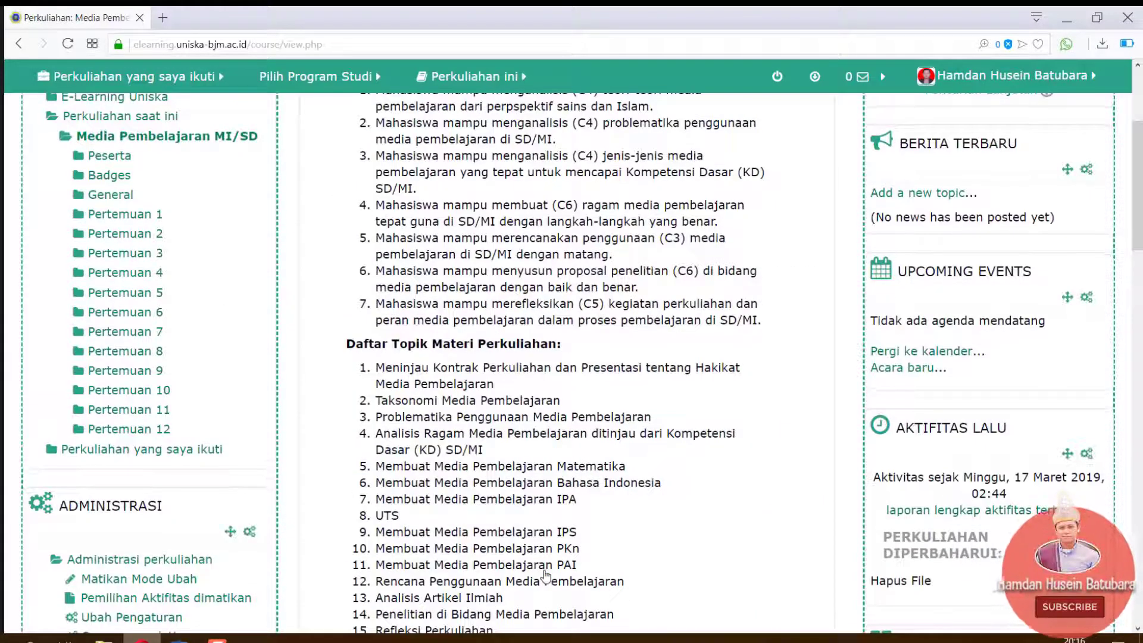
{"action": "scroll", "coordinate": [1099, 223], "scroll_direction": "up", "scroll_amount": 3}
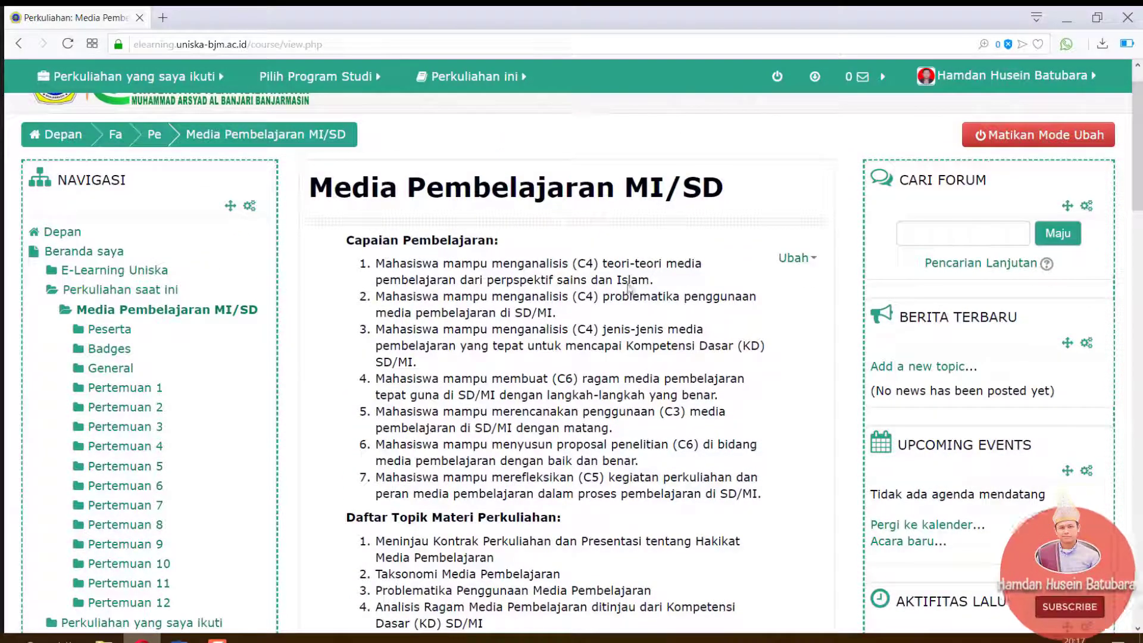
{"action": "scroll", "coordinate": [1140, 182], "scroll_direction": "up", "scroll_amount": 1}
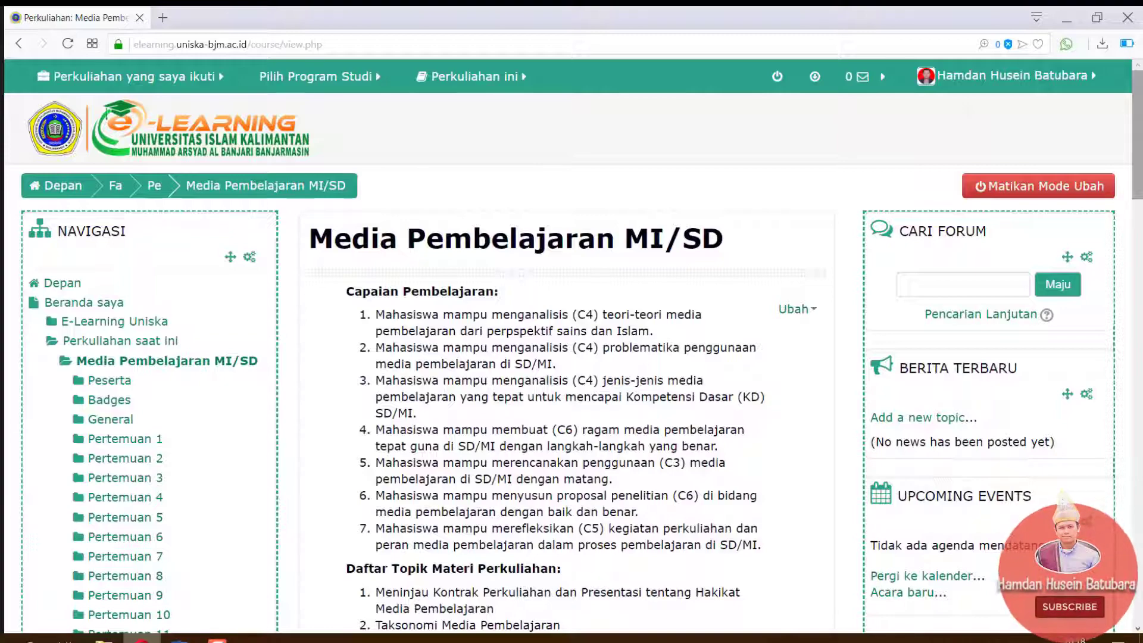
{"action": "left_click_drag", "start_coordinate": [1138, 119], "coordinate": [1141, 217]}
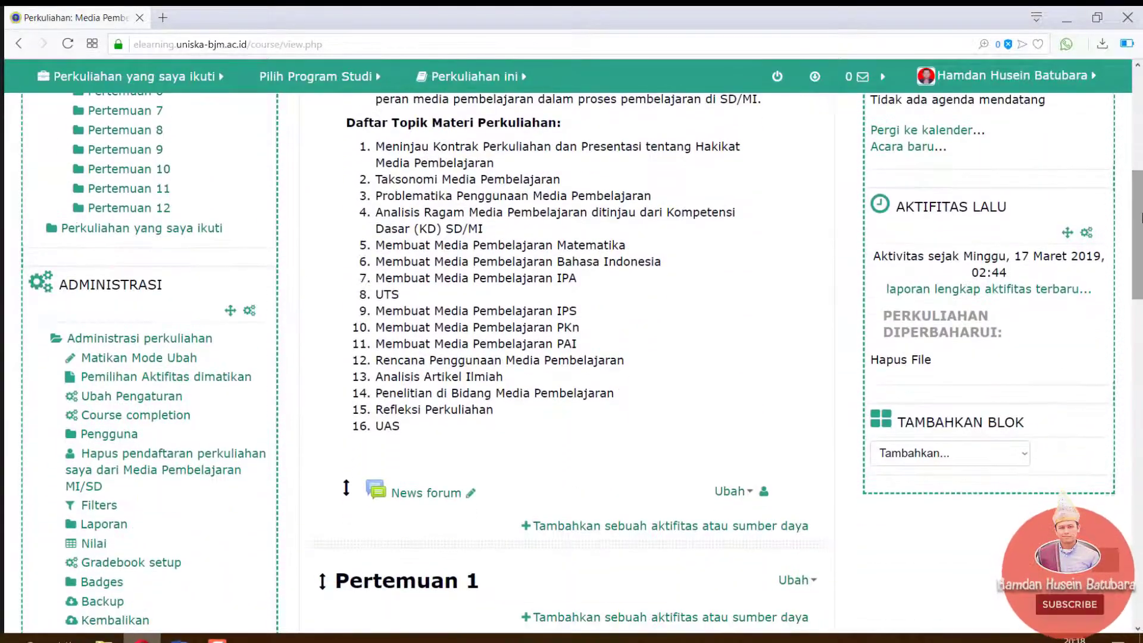
Add a File resource named 'Capaian Pembelajaran Semester (RPS) - ' followed by the lecturer's name
{"action": "left_click", "coordinate": [624, 527]}
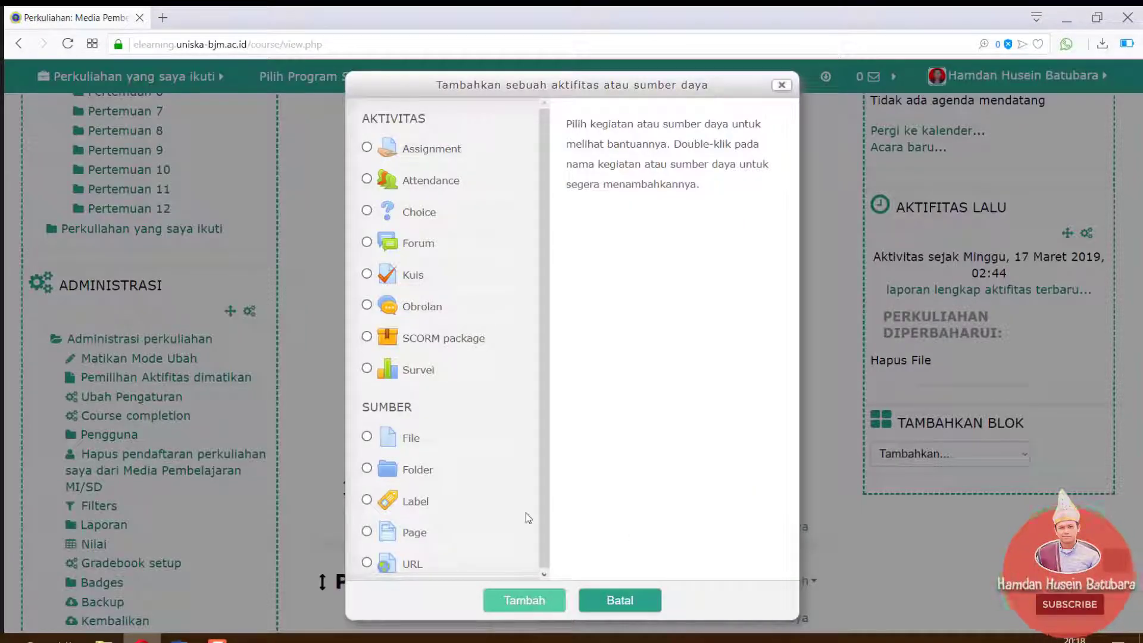
{"action": "left_click", "coordinate": [427, 442]}
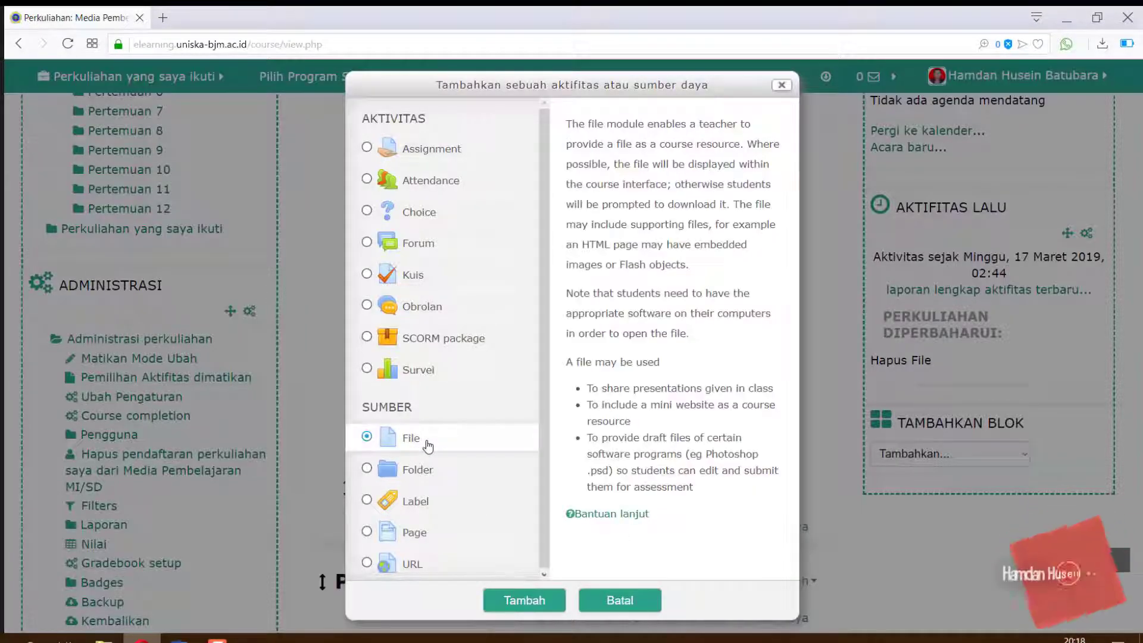
{"action": "left_click", "coordinate": [548, 605]}
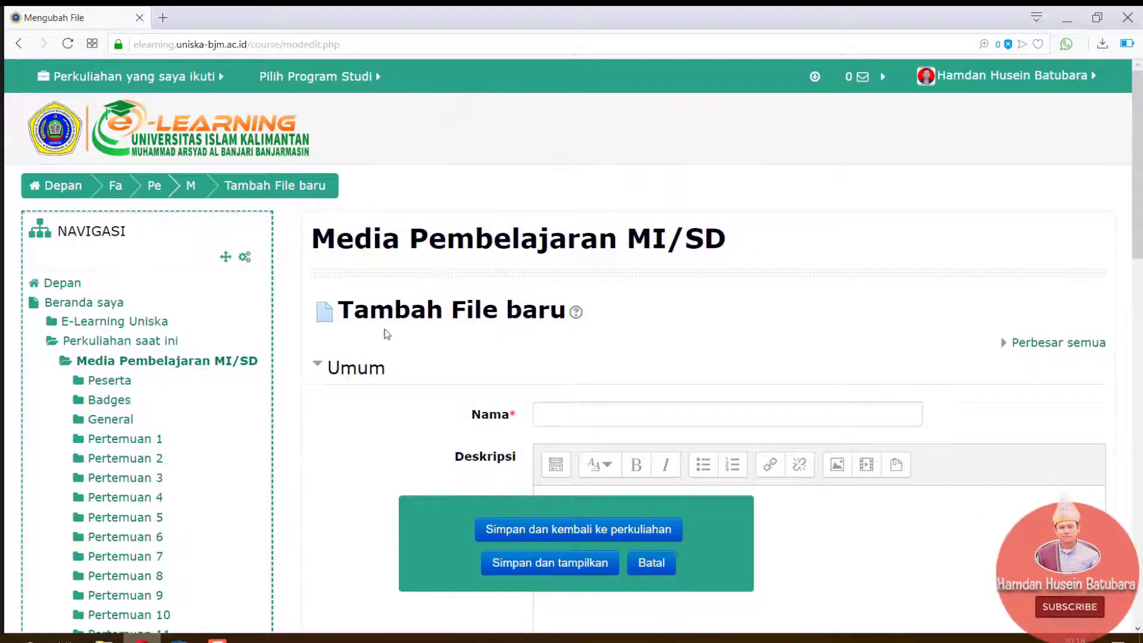
{"action": "left_click", "coordinate": [734, 417]}
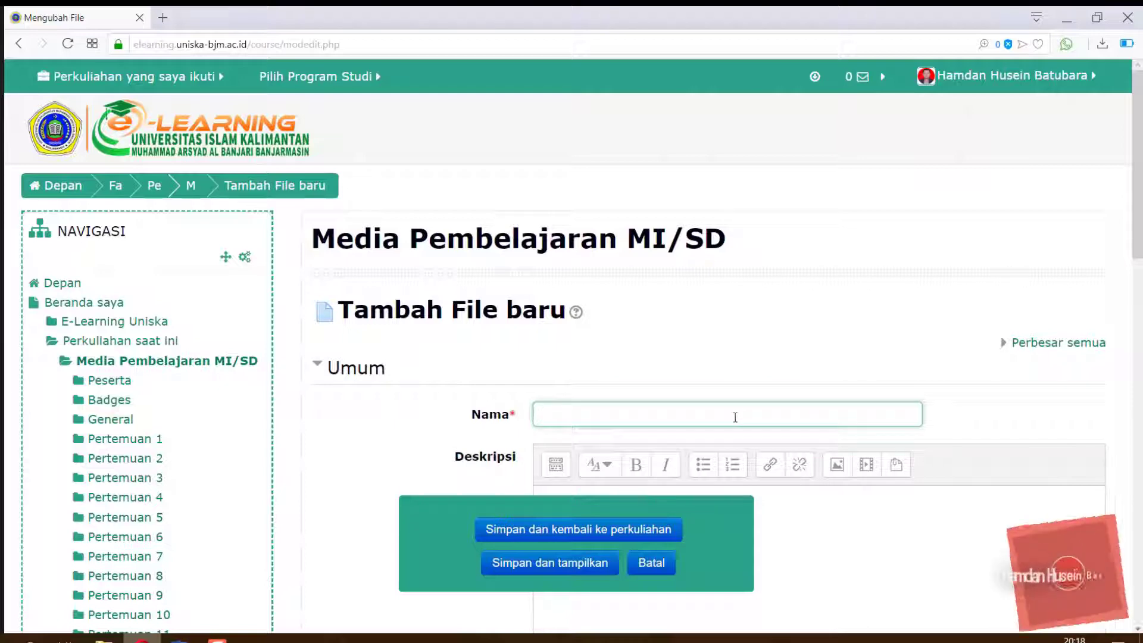
{"action": "type", "text": "Capaian "}
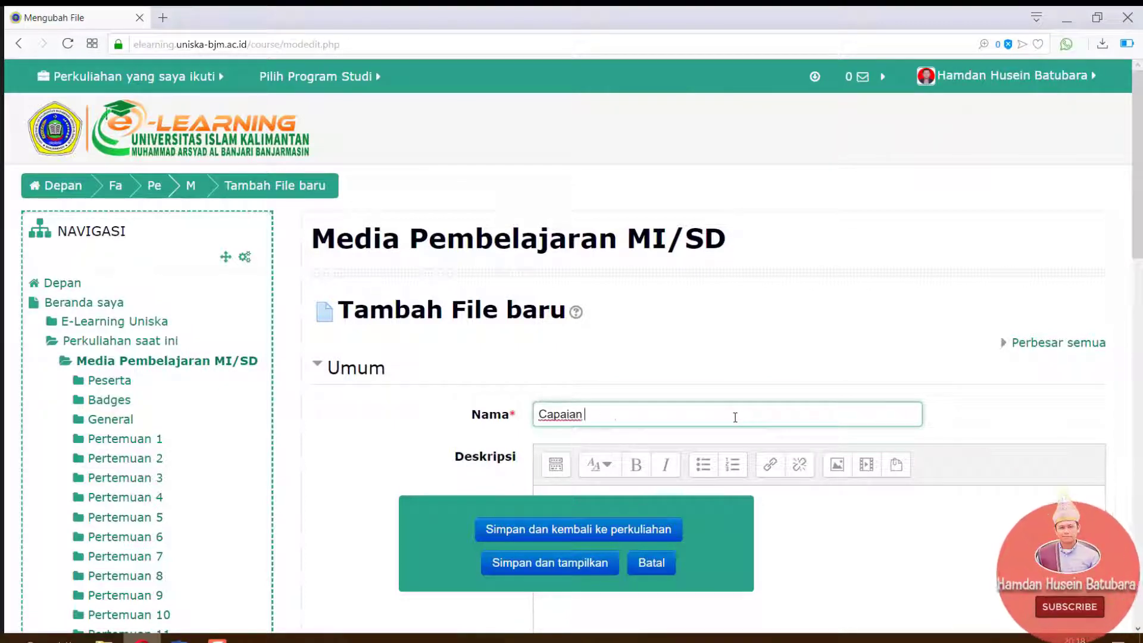
{"action": "type", "text": "Pembelajaran Seme"}
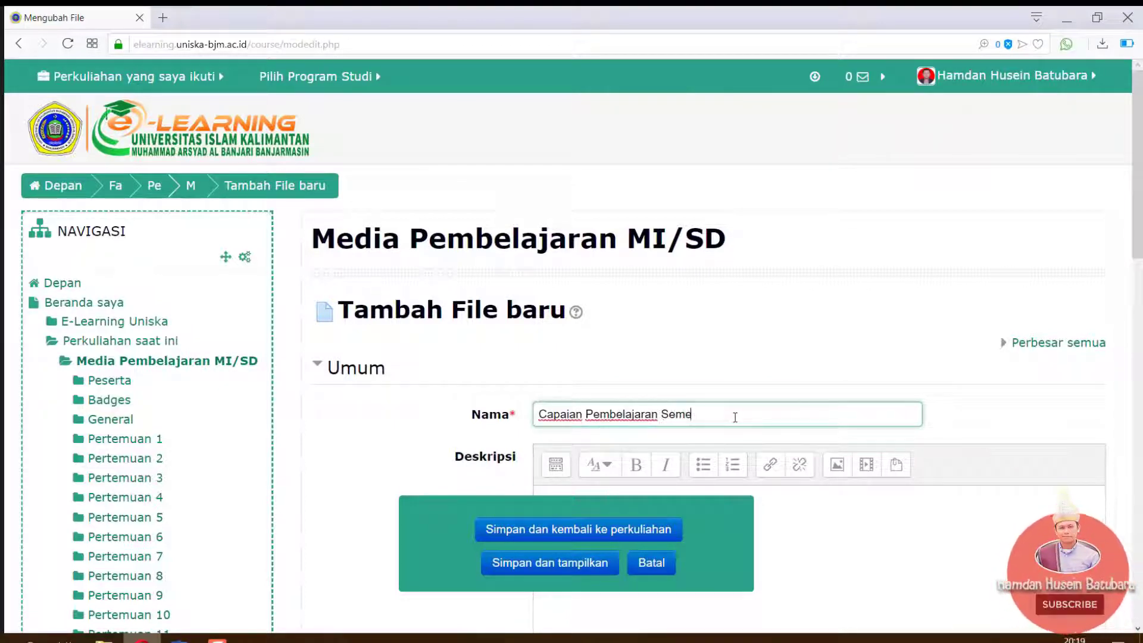
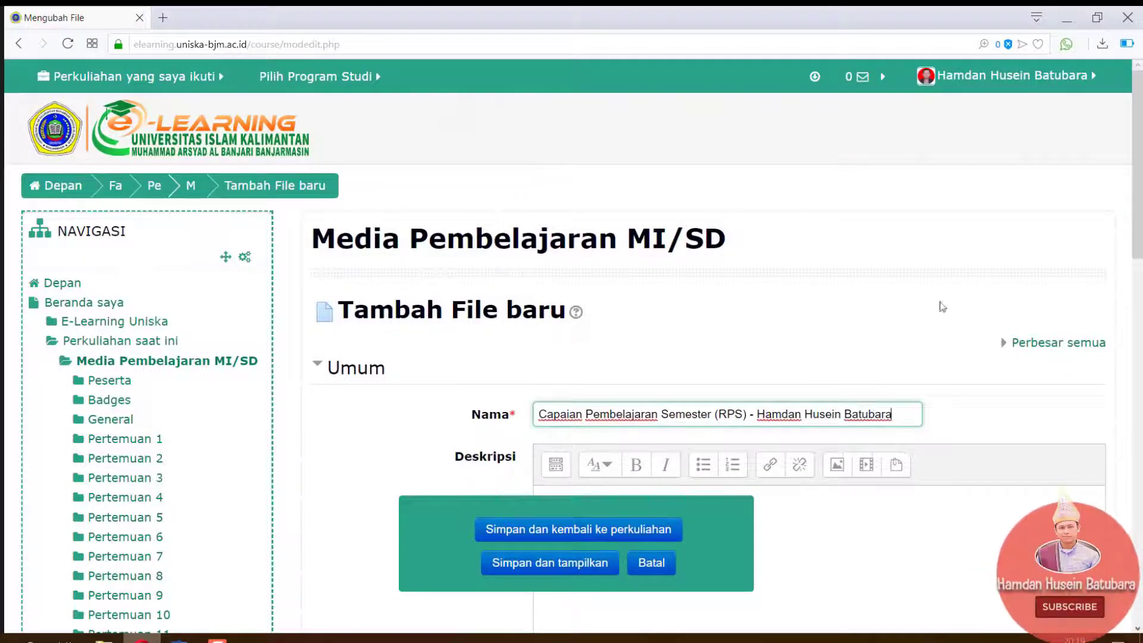
{"action": "left_click_drag", "start_coordinate": [1137, 219], "coordinate": [1140, 396]}
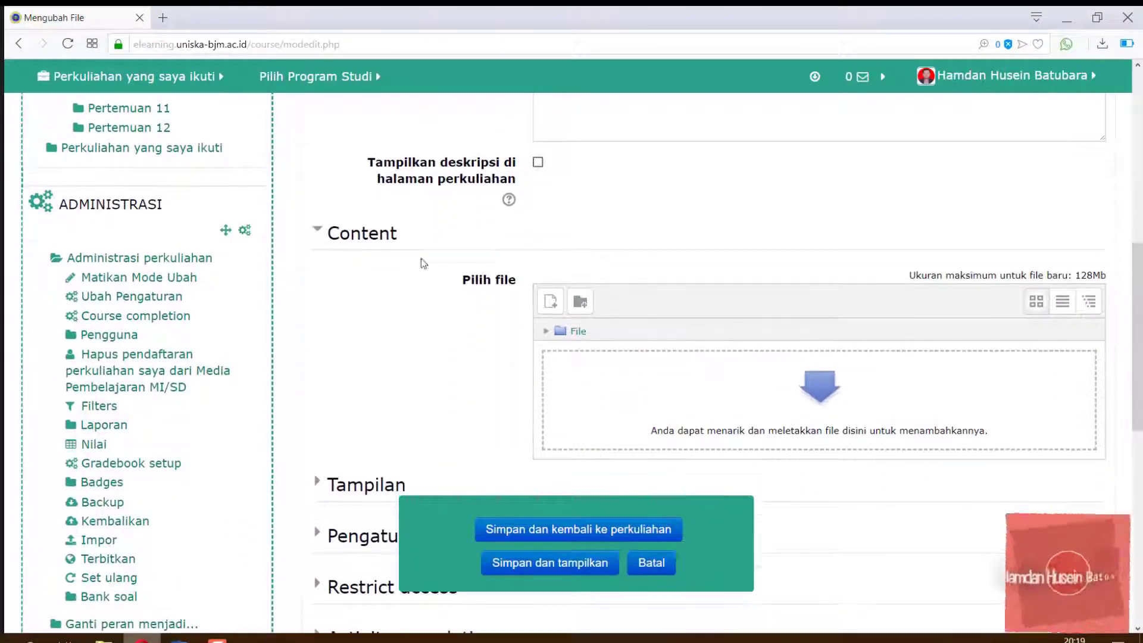
Upload 'RPS dan SAP Media Pembelajaran MI-SD.docx' from the computer into the Pilih file area
{"action": "left_click", "coordinate": [820, 393]}
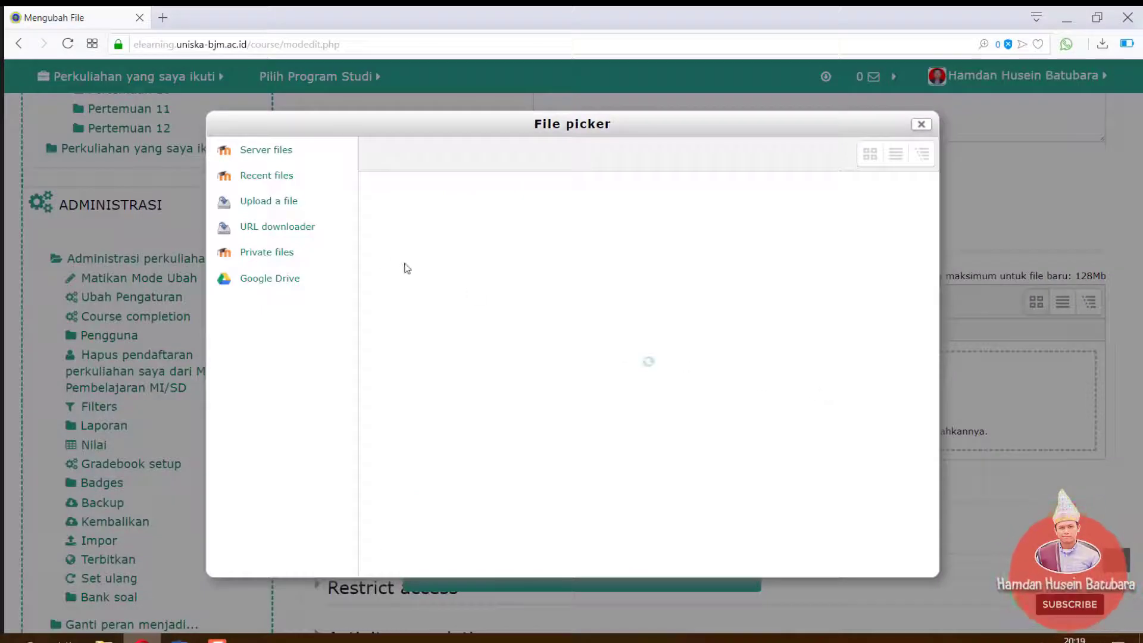
{"action": "left_click", "coordinate": [276, 203]}
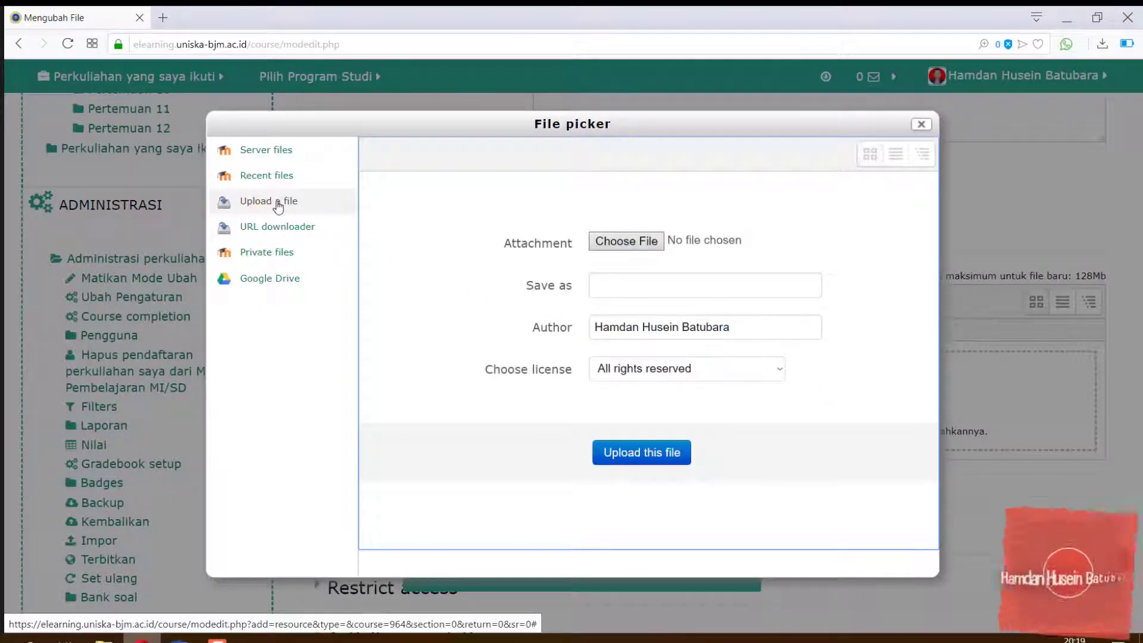
{"action": "left_click", "coordinate": [626, 249]}
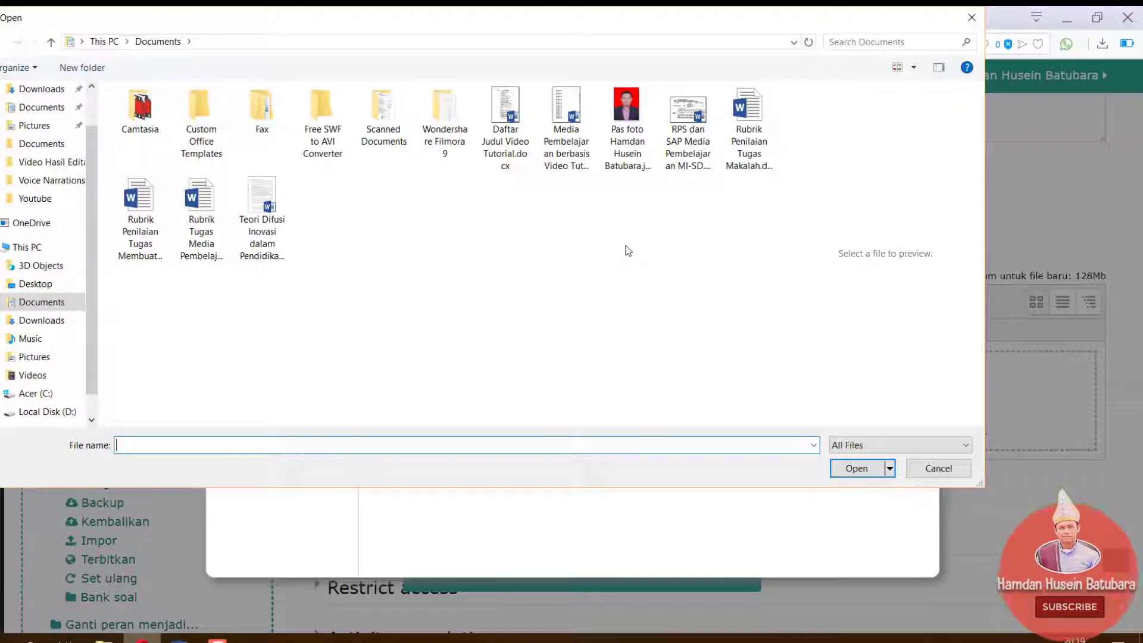
{"action": "left_click", "coordinate": [680, 145]}
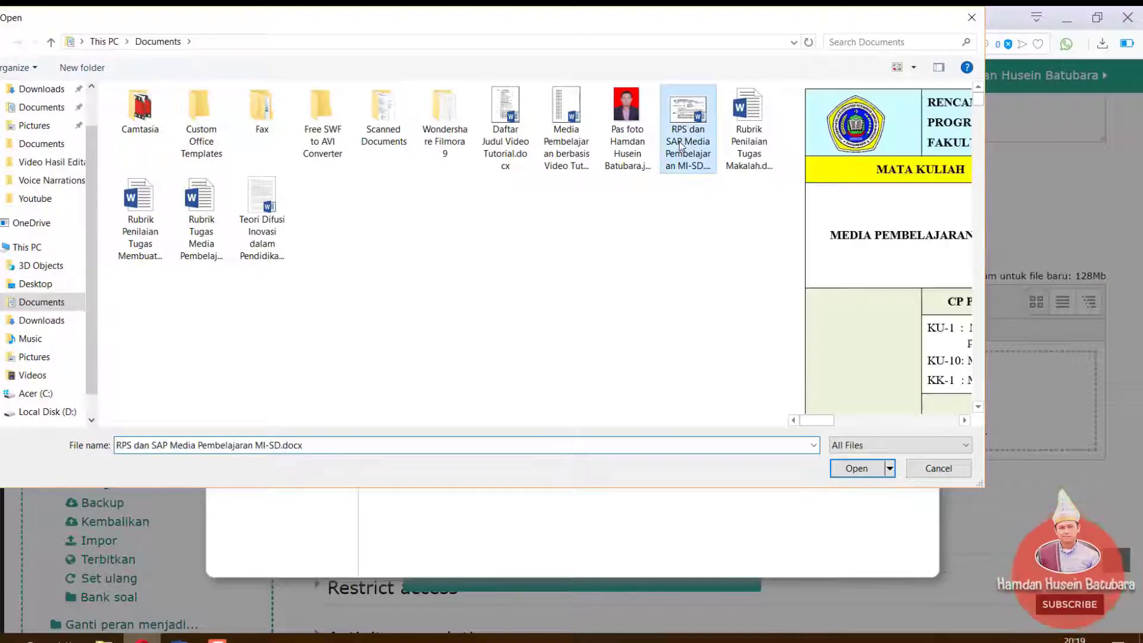
{"action": "left_click", "coordinate": [875, 469]}
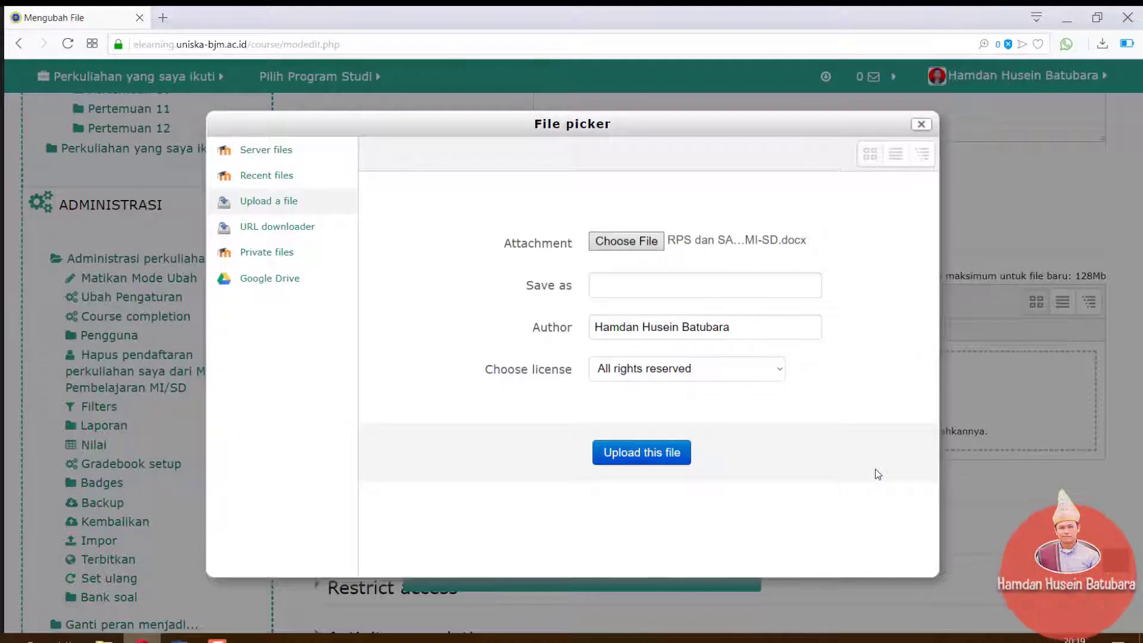
{"action": "left_click", "coordinate": [643, 462]}
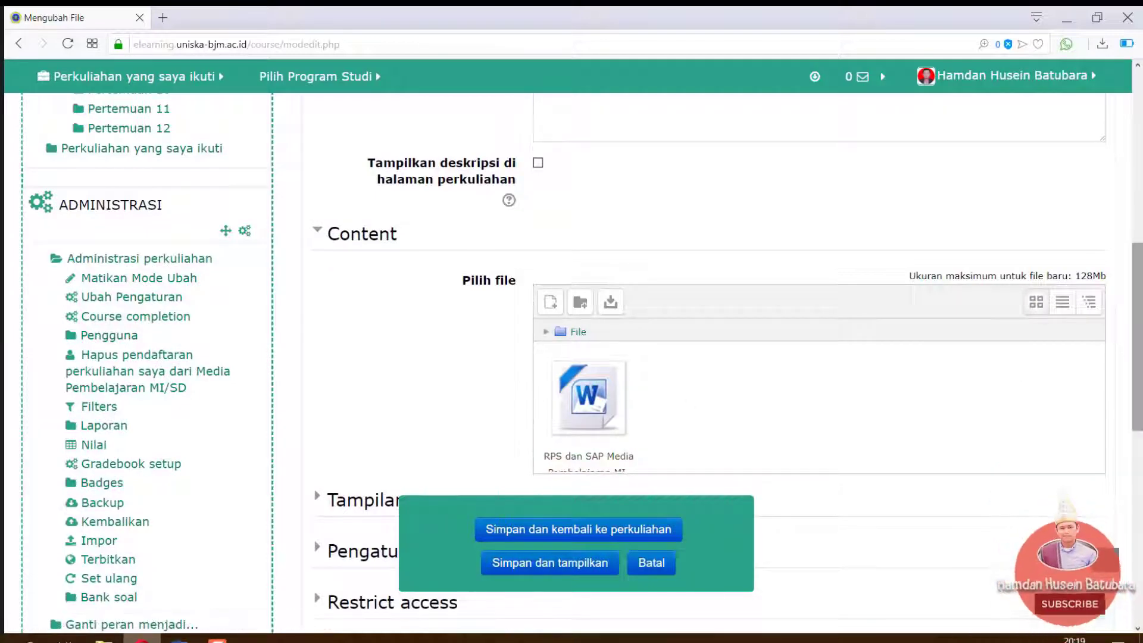
{"action": "left_click_drag", "start_coordinate": [1138, 328], "coordinate": [1140, 406]}
Add a Group access restriction limiting the file to Kelas A
{"action": "scroll", "coordinate": [417, 253], "scroll_direction": "down", "scroll_amount": 3}
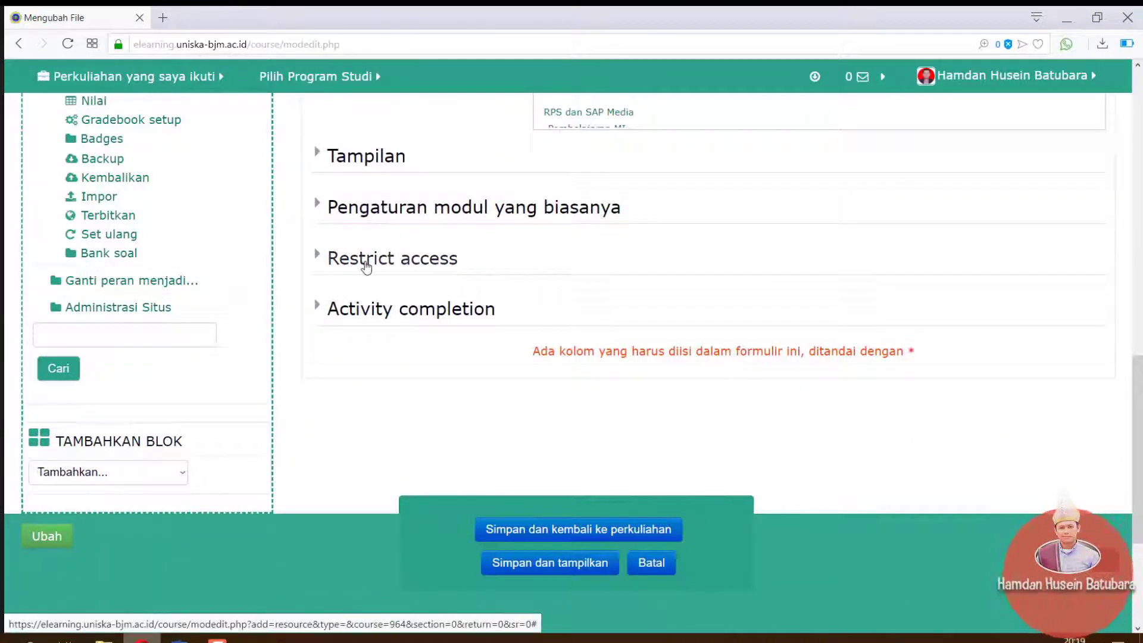
{"action": "left_click", "coordinate": [366, 268]}
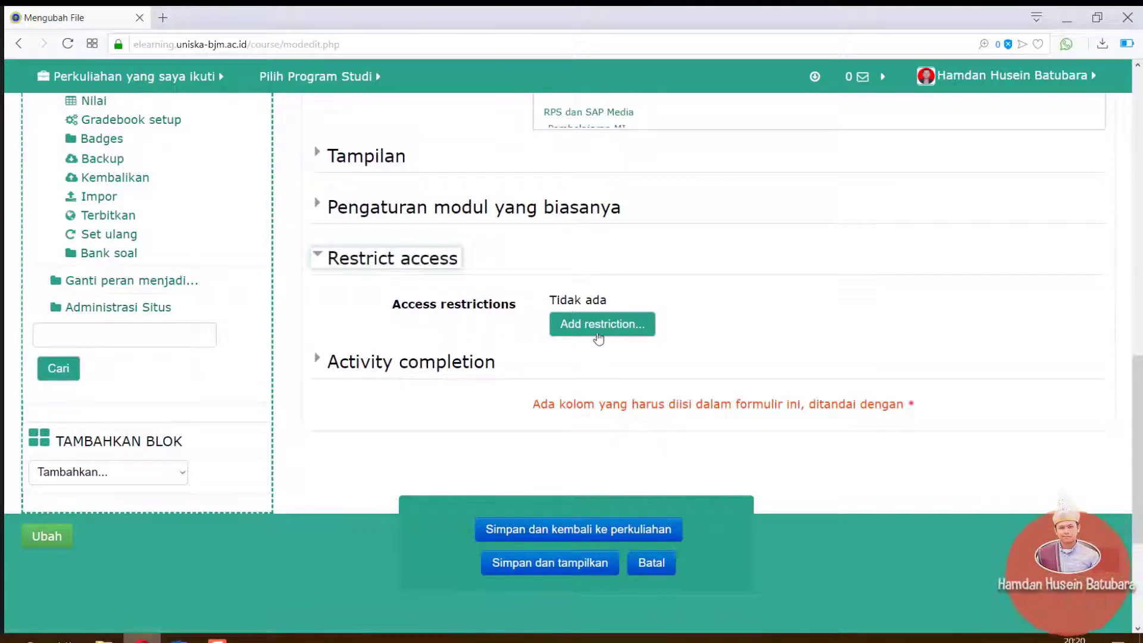
{"action": "left_click", "coordinate": [600, 332]}
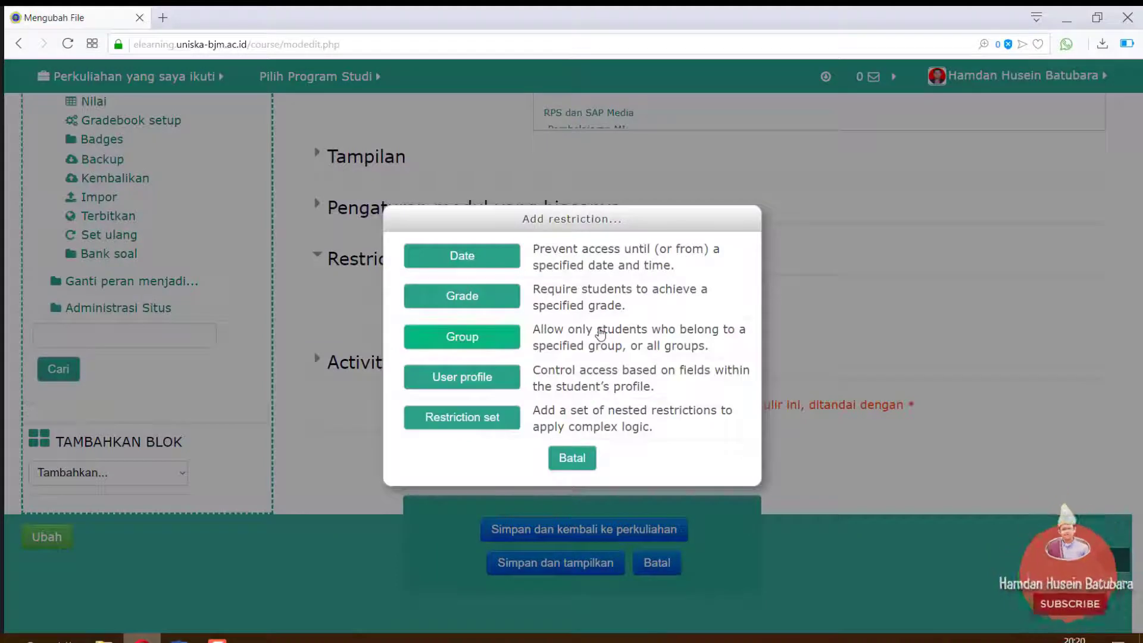
{"action": "left_click", "coordinate": [491, 342]}
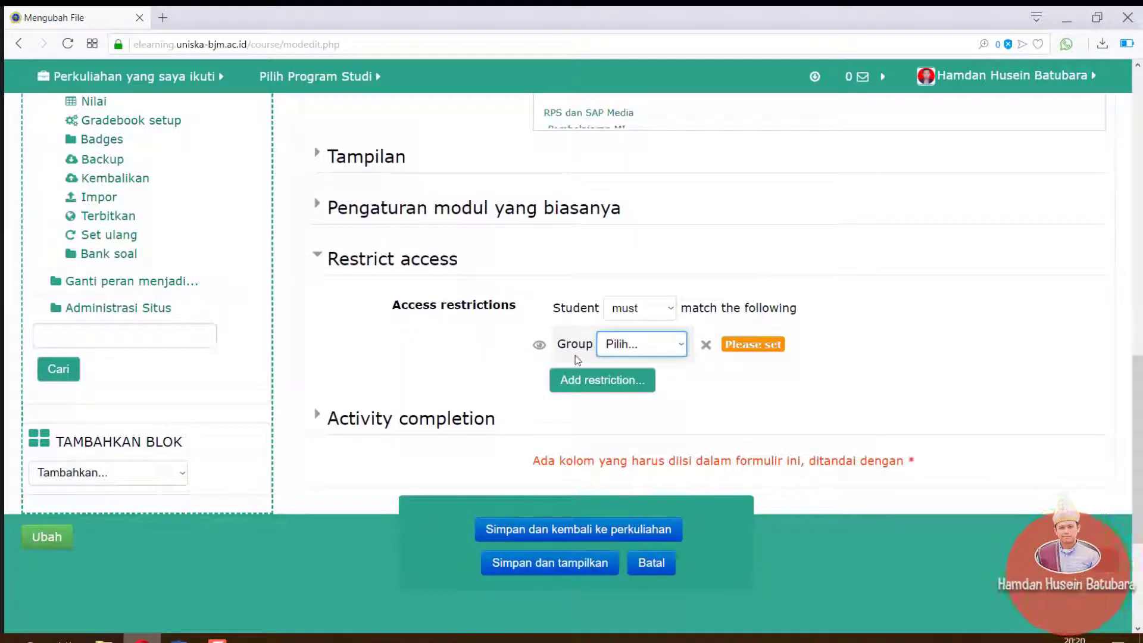
{"action": "left_click", "coordinate": [683, 346]}
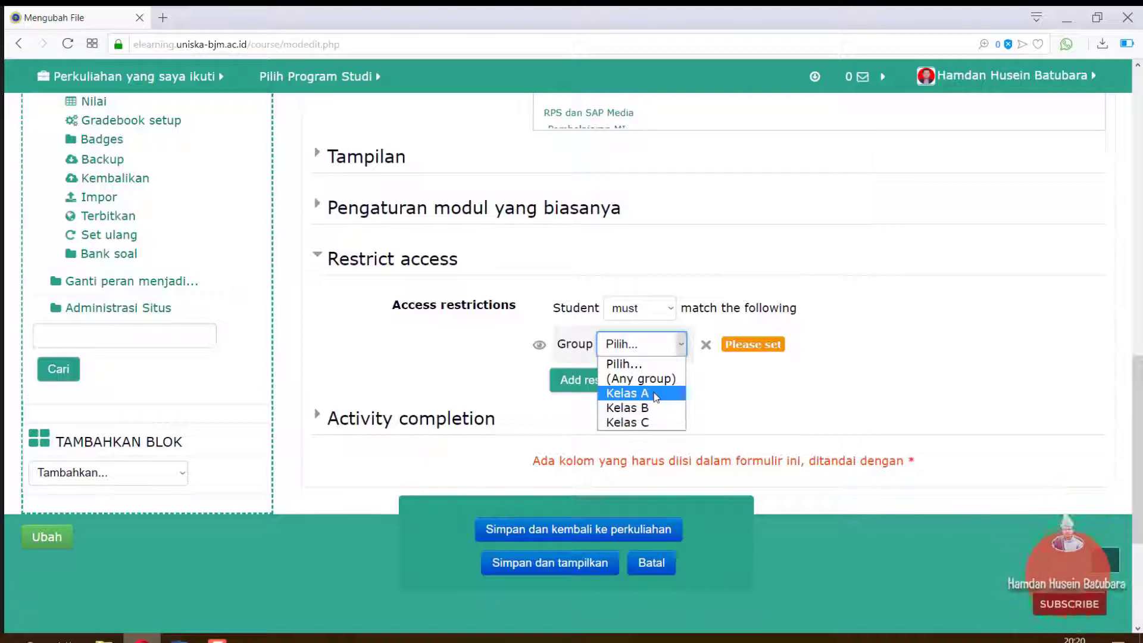
{"action": "left_click", "coordinate": [652, 393]}
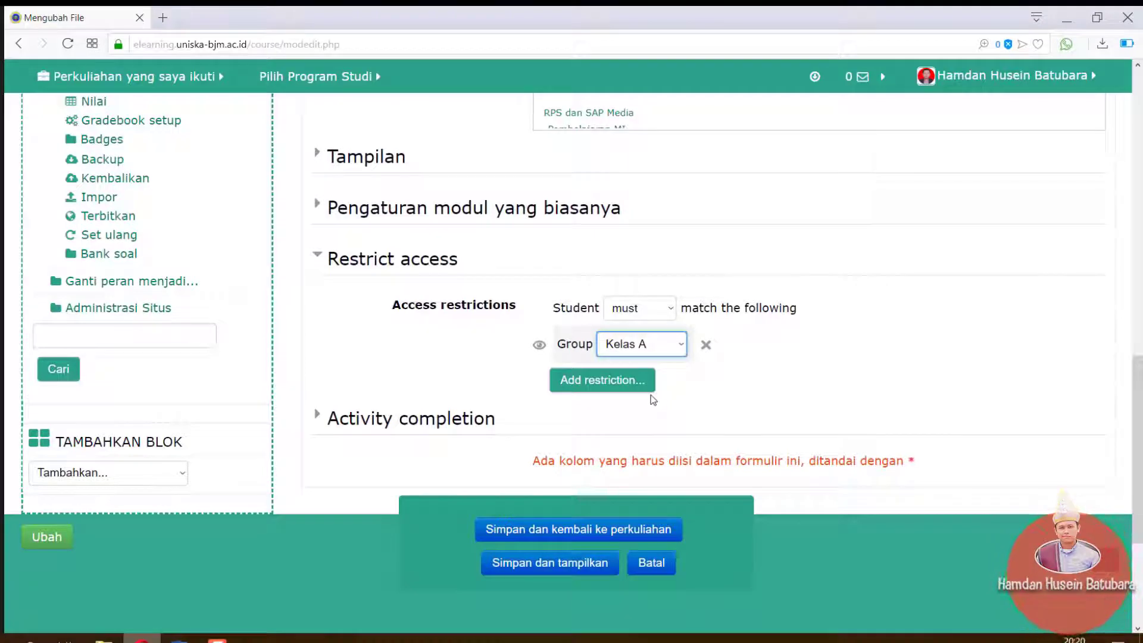
Add a second Group restriction for Kelas B and grant access when any condition is met
{"action": "left_click", "coordinate": [601, 384]}
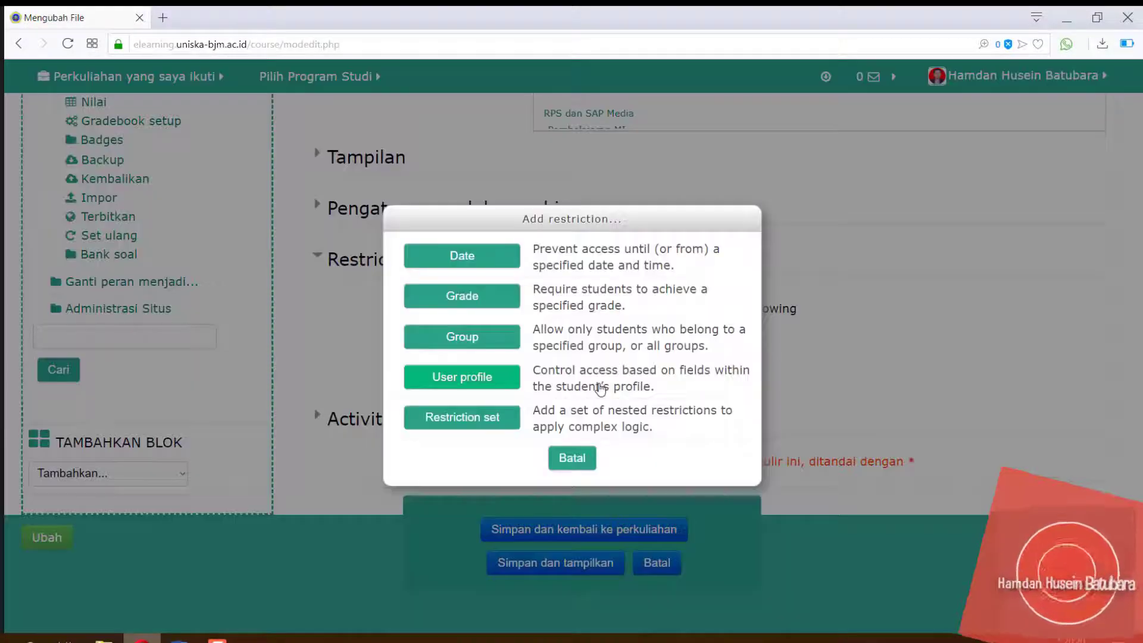
{"action": "left_click", "coordinate": [489, 344]}
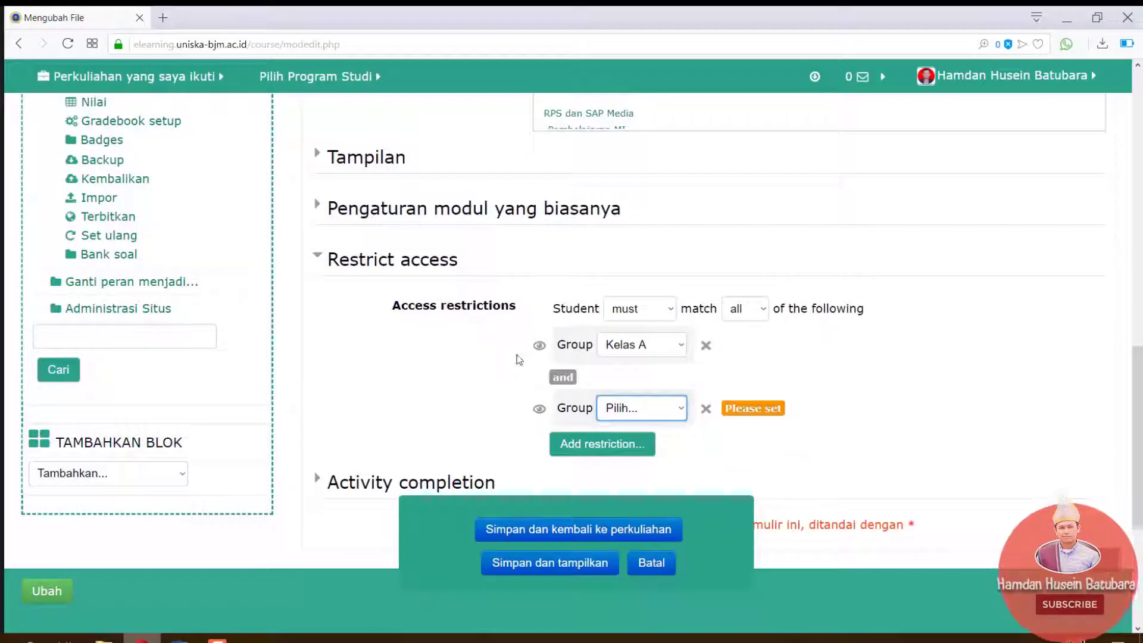
{"action": "left_click", "coordinate": [681, 416]}
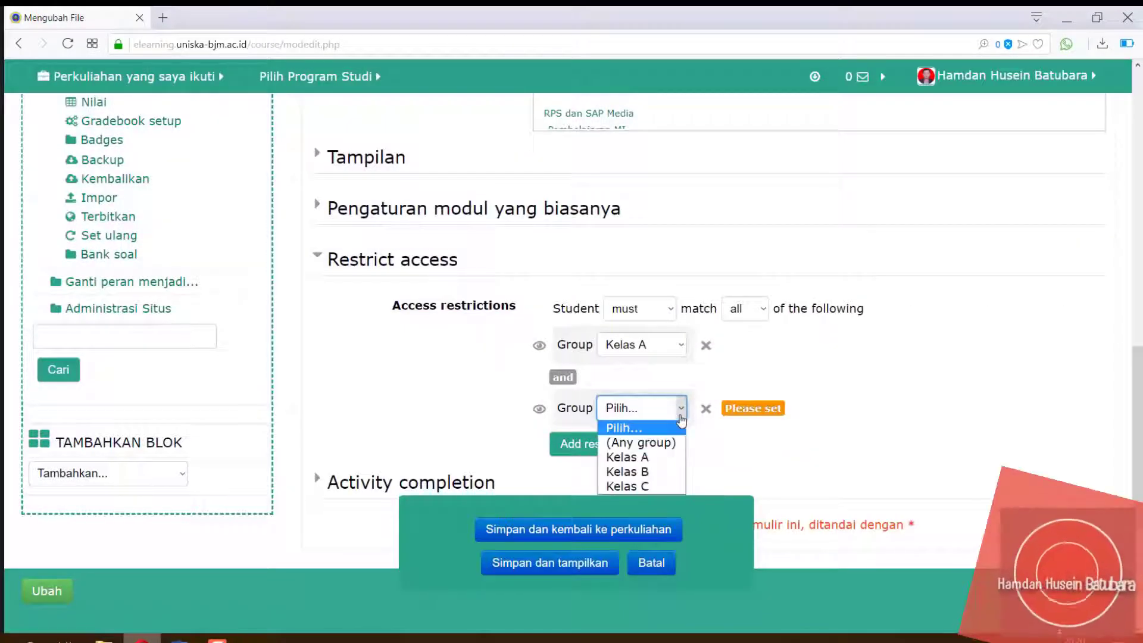
{"action": "left_click", "coordinate": [650, 472]}
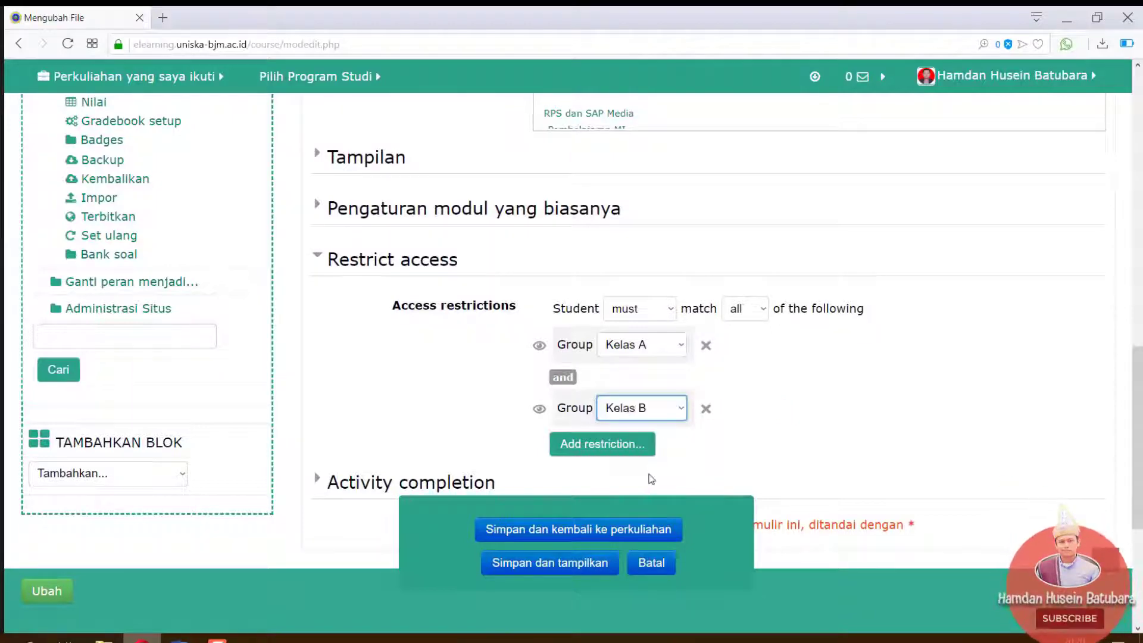
{"action": "left_click", "coordinate": [754, 311]}
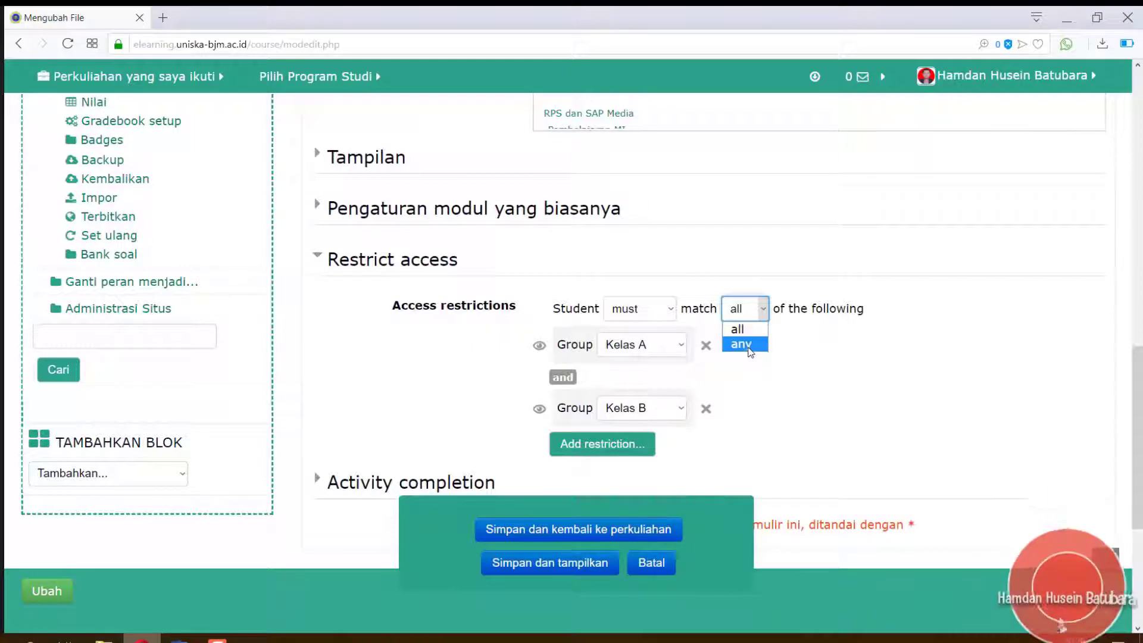
{"action": "left_click", "coordinate": [749, 346]}
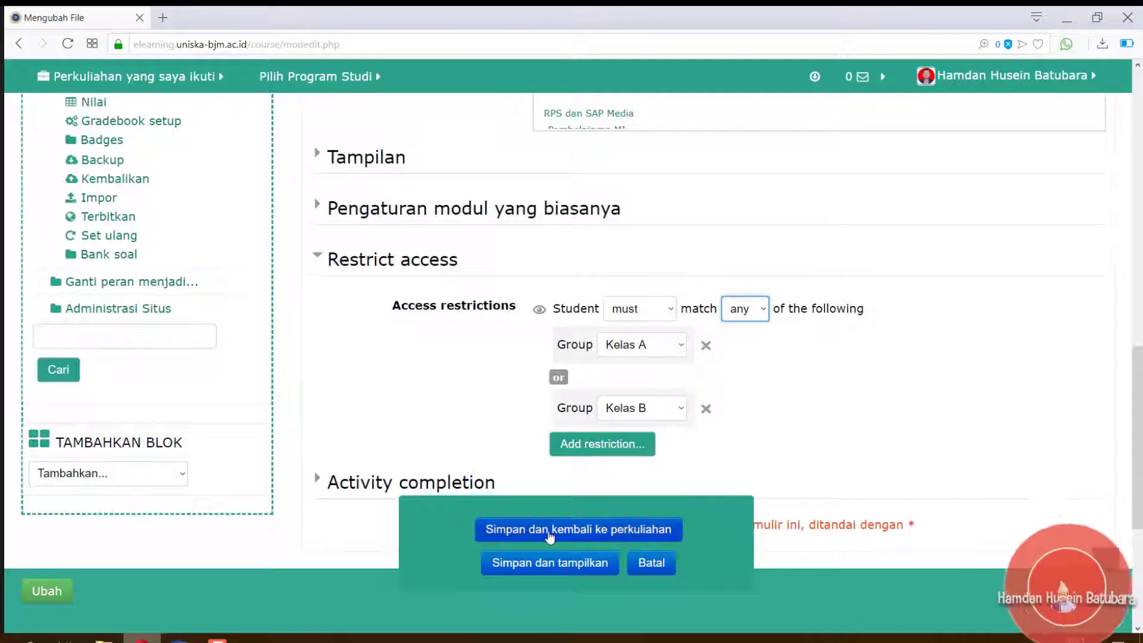
Save the RPS file with Simpan dan kembali ke perkuliahan and check its course-page entry
{"action": "left_click", "coordinate": [584, 536]}
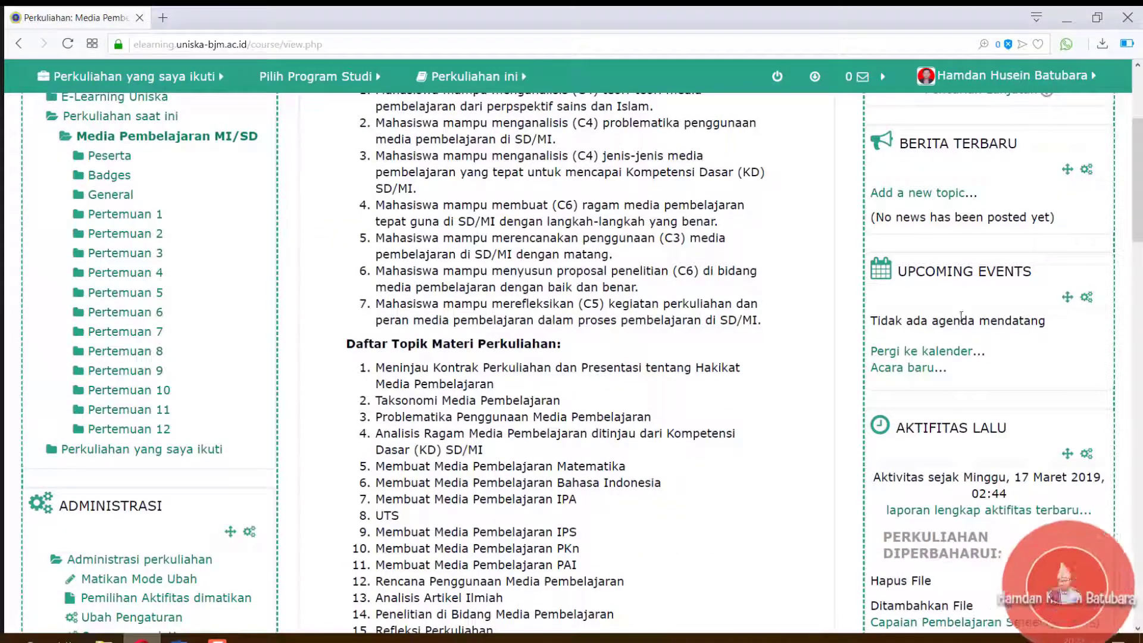
{"action": "left_click_drag", "start_coordinate": [1134, 193], "coordinate": [1141, 262]}
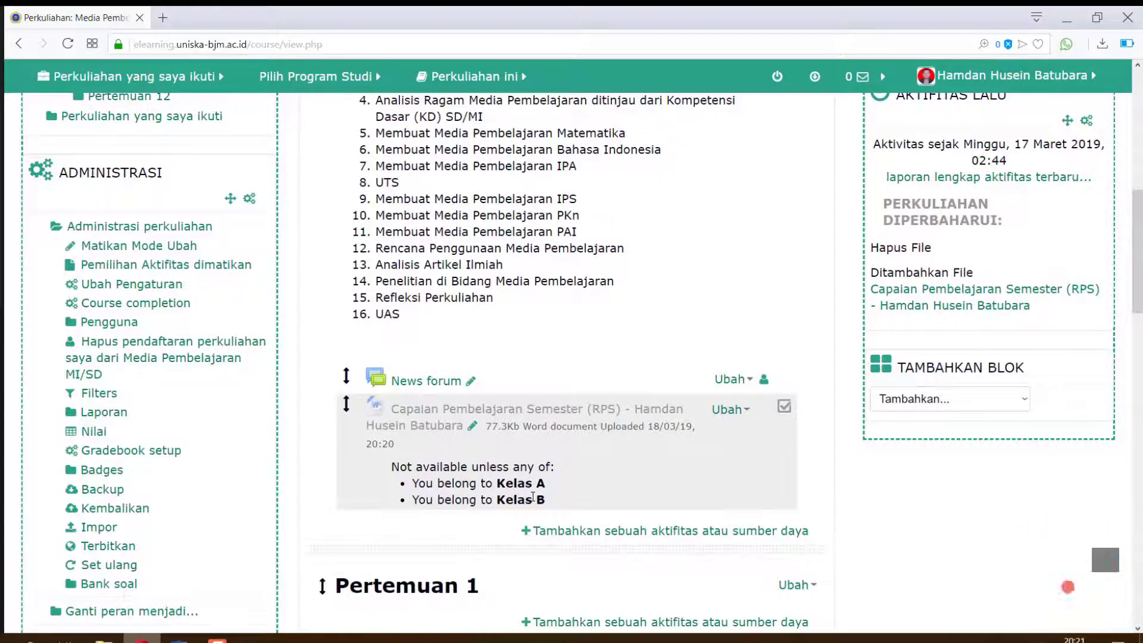
{"action": "scroll", "coordinate": [813, 241], "scroll_direction": "up", "scroll_amount": 10}
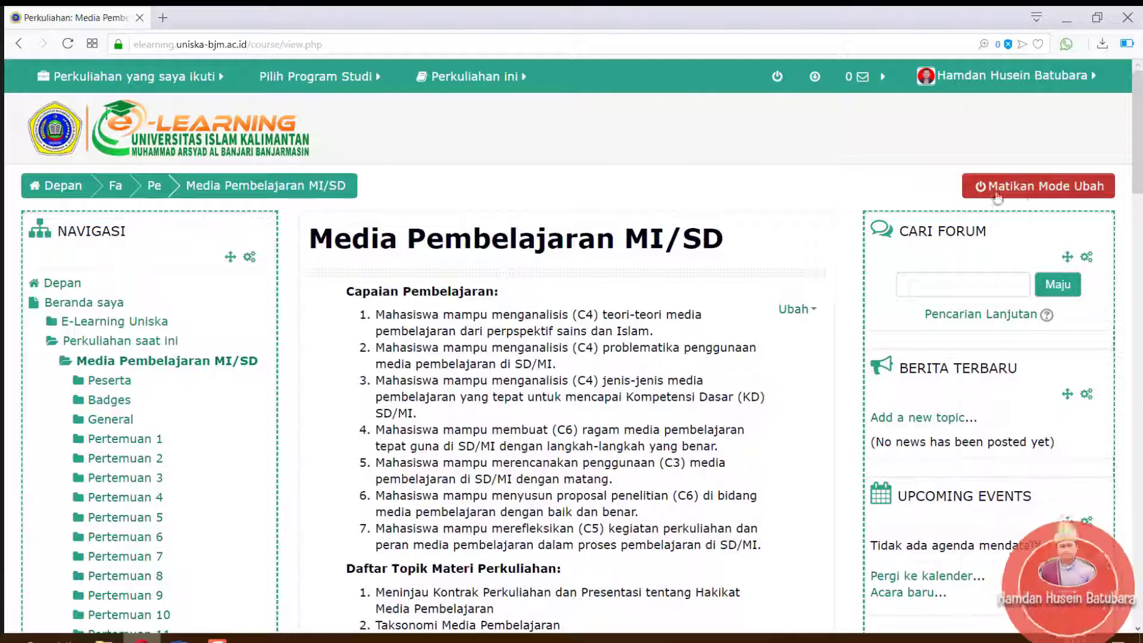
Switch off Mode Ubah and scroll through the course page as students see it
{"action": "left_click", "coordinate": [1042, 186]}
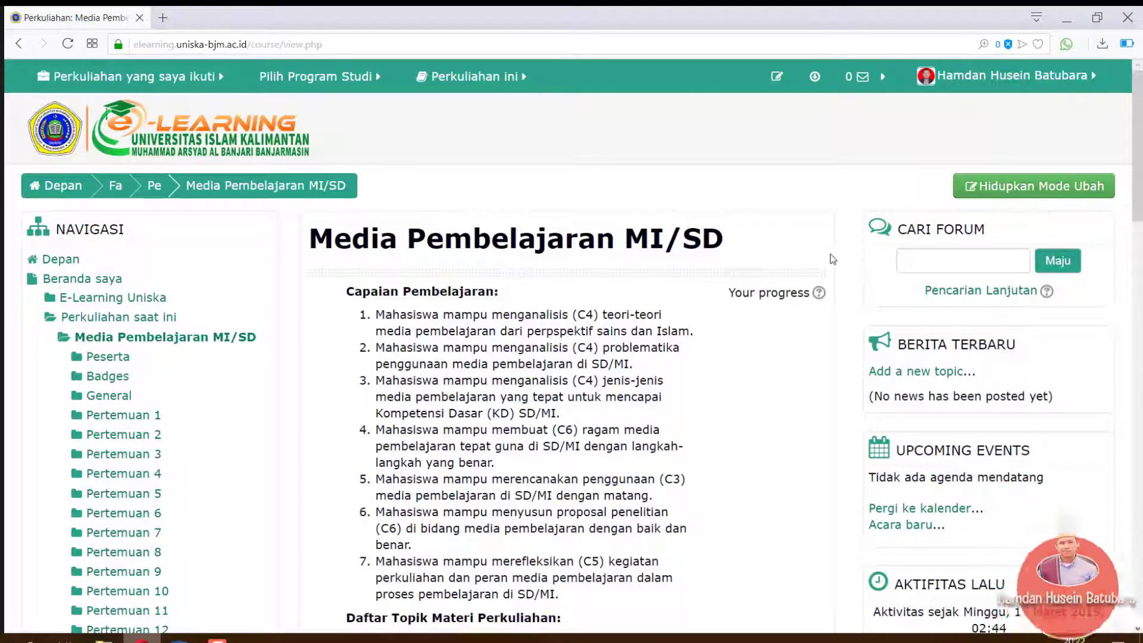
{"action": "scroll", "coordinate": [817, 420], "scroll_direction": "down", "scroll_amount": 2}
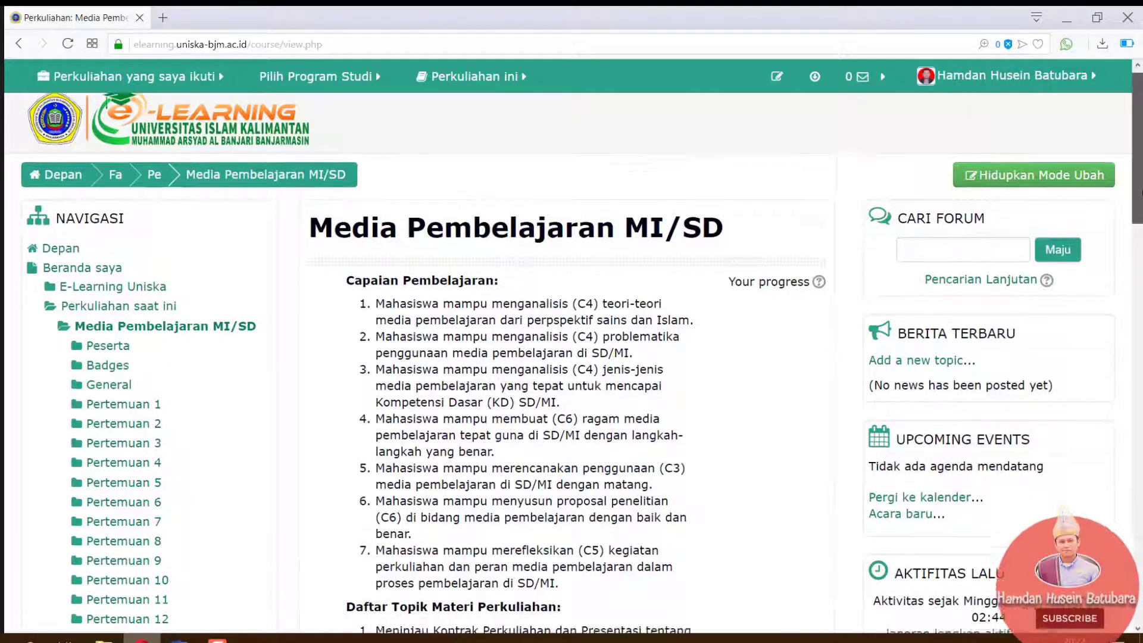
{"action": "scroll", "coordinate": [572, 357], "scroll_direction": "down", "scroll_amount": 6}
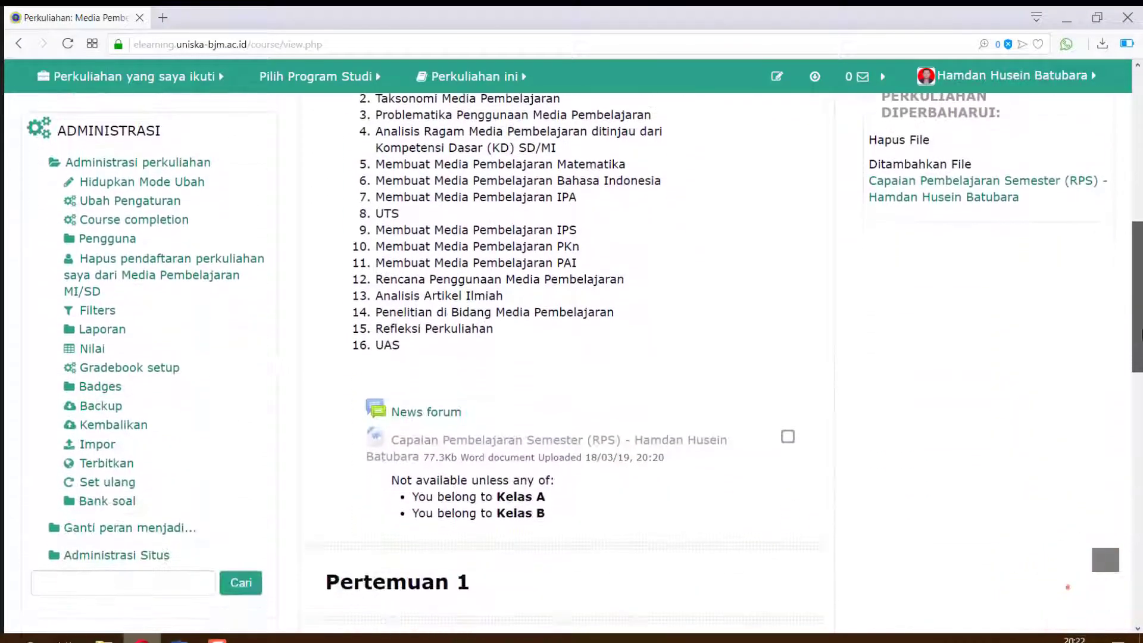
{"action": "left_click_drag", "start_coordinate": [1140, 336], "coordinate": [1141, 181]}
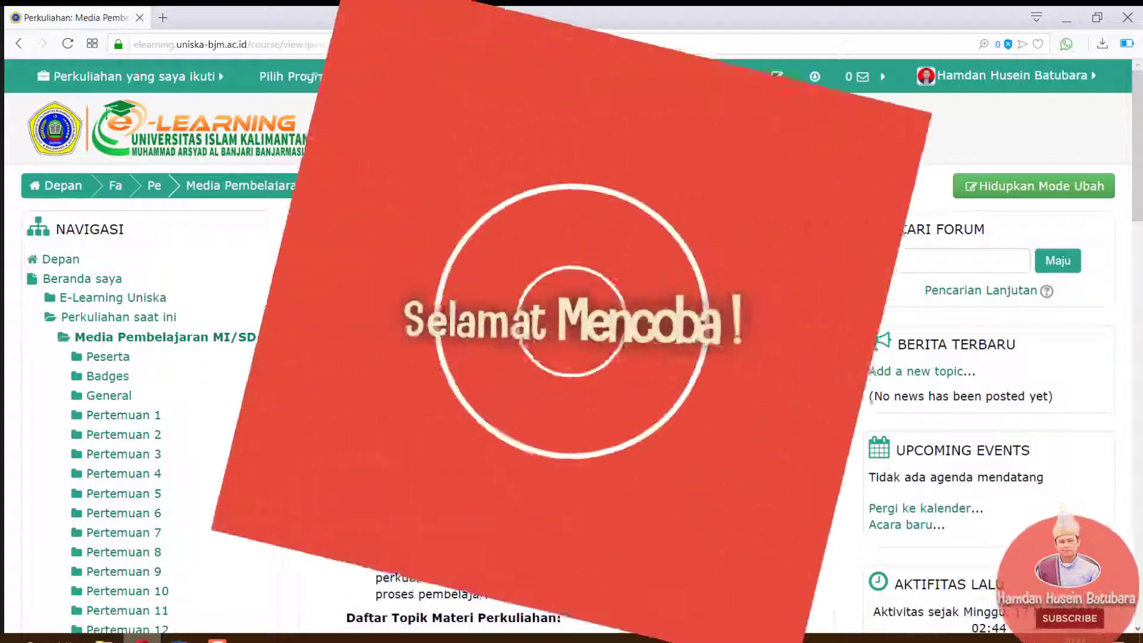